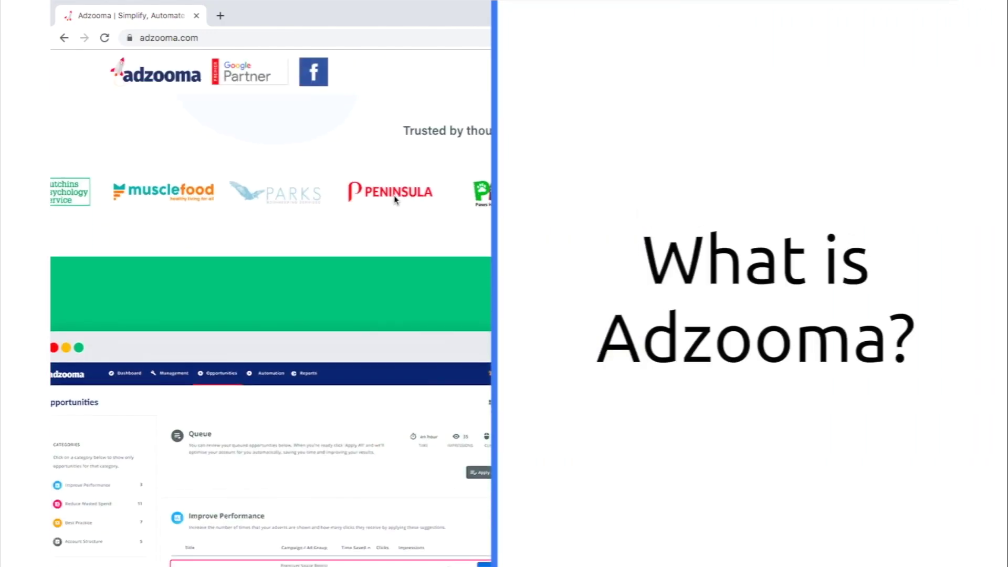
scroll(394, 198, down, 1)
scroll(394, 198, down, 3)
scroll(394, 199, down, 5)
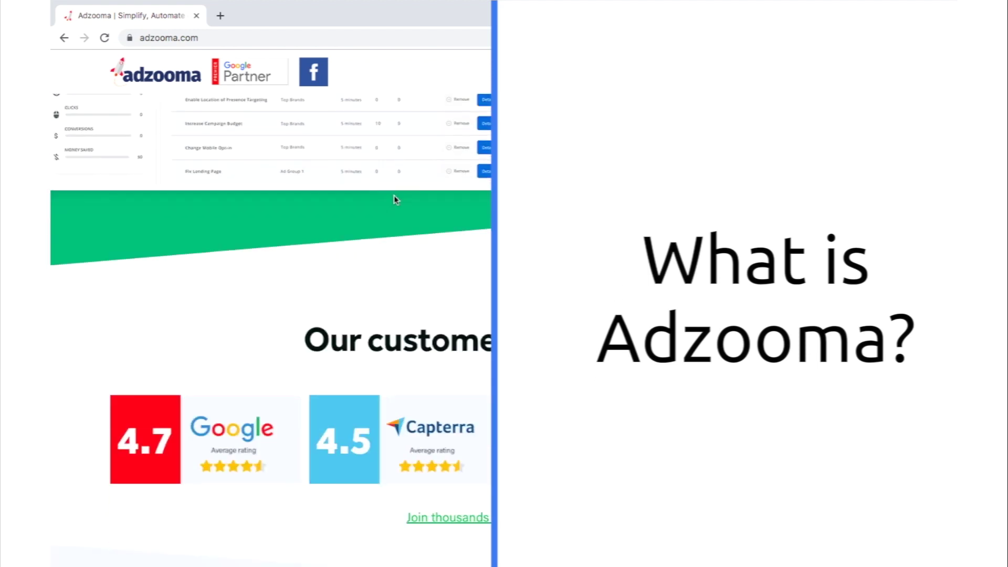
scroll(395, 198, down, 1)
scroll(395, 199, down, 2)
scroll(395, 199, down, 2)
scroll(394, 200, down, 1)
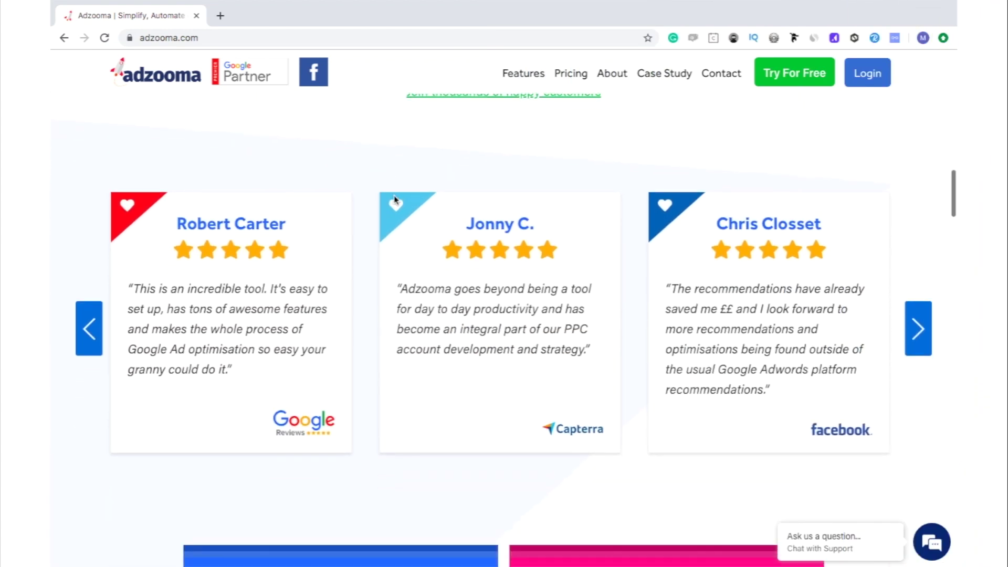
scroll(394, 200, down, 2)
scroll(394, 199, down, 2)
scroll(394, 199, down, 1)
scroll(395, 199, down, 3)
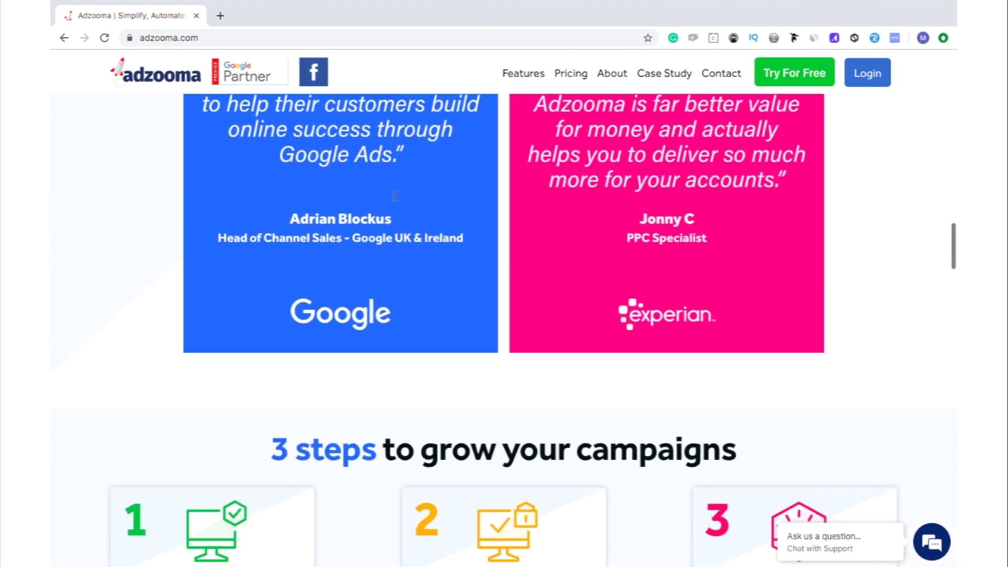
scroll(394, 200, down, 1)
scroll(395, 198, down, 2)
scroll(394, 199, down, 1)
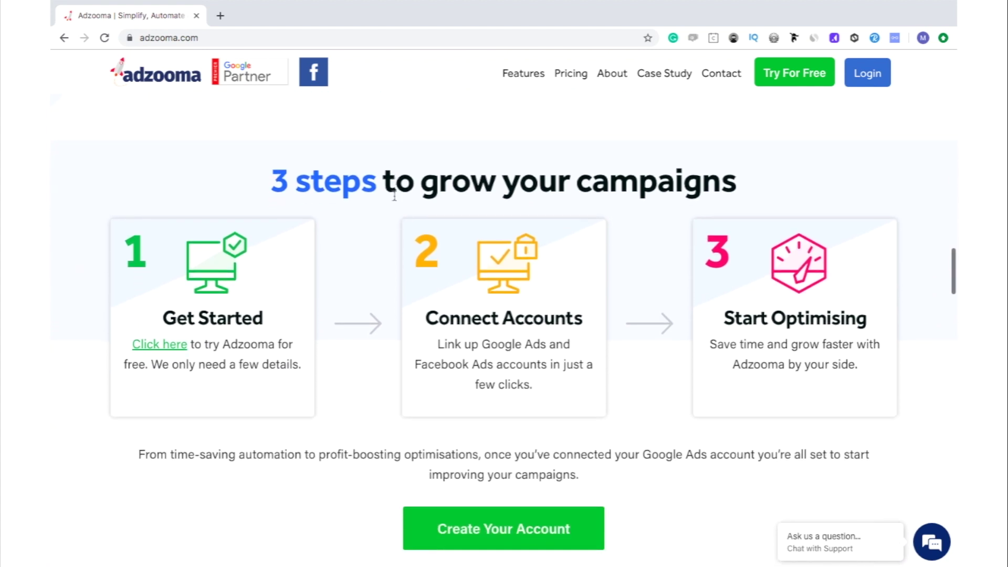
scroll(394, 199, down, 1)
scroll(395, 200, down, 3)
scroll(396, 199, down, 1)
scroll(396, 200, down, 3)
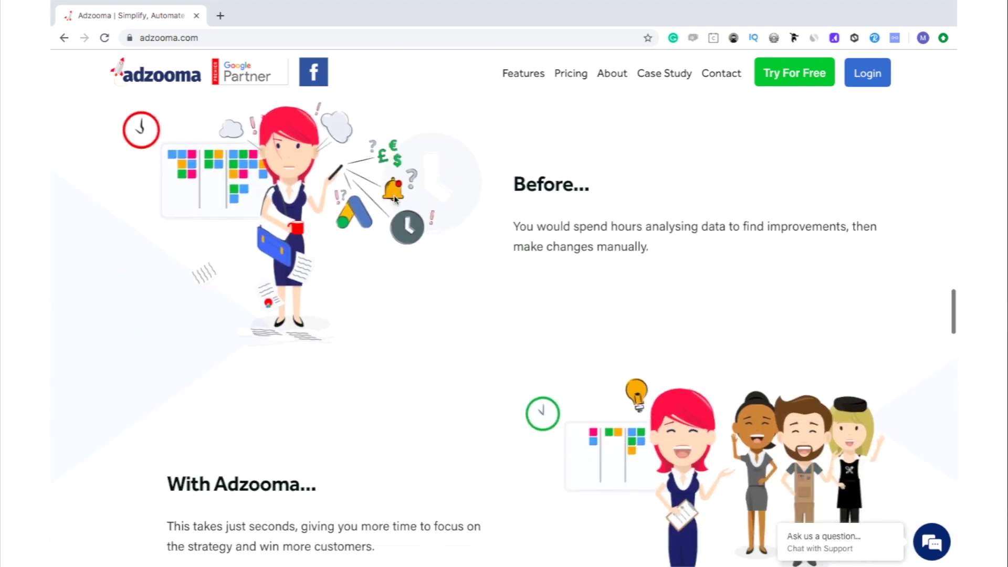
scroll(396, 199, down, 2)
scroll(396, 199, down, 3)
scroll(395, 199, down, 2)
scroll(395, 199, down, 2)
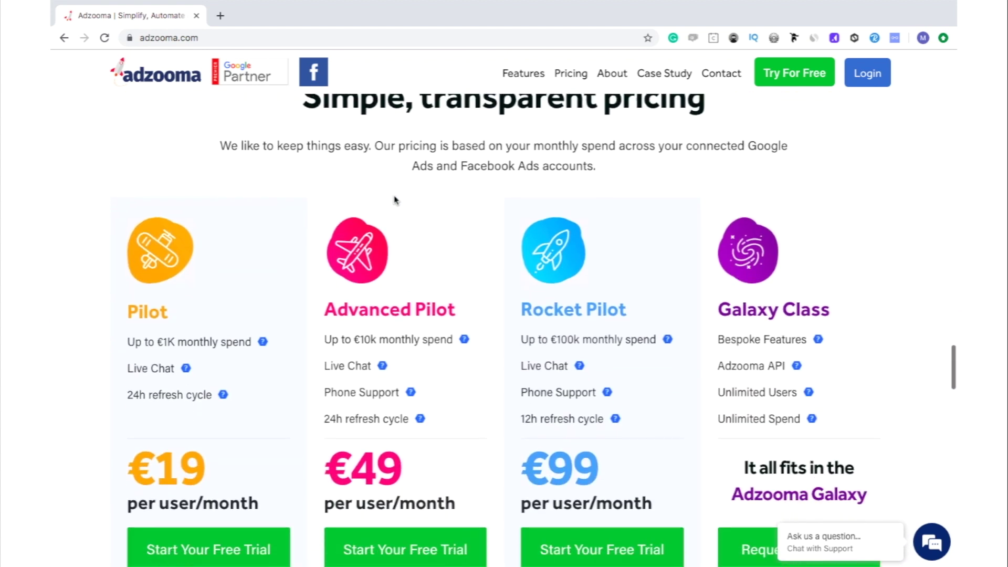
scroll(395, 200, down, 1)
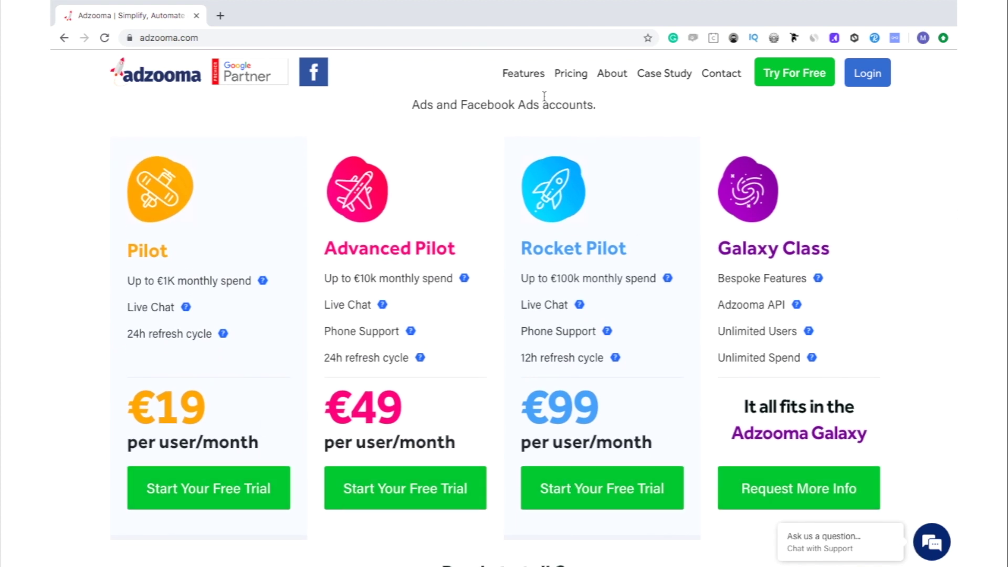
Go to the Features page from the adzooma.com homepage navigation.
click(523, 74)
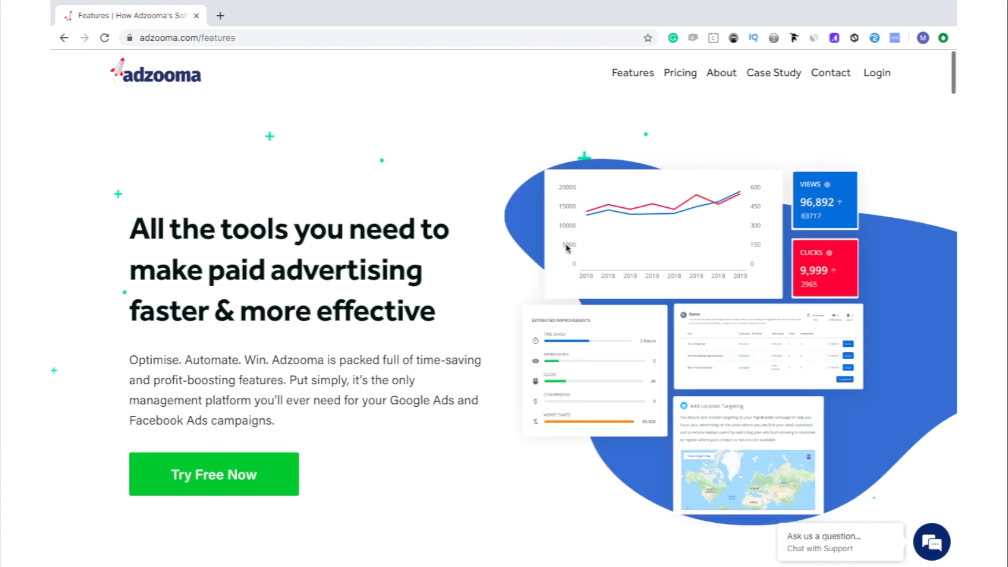
scroll(566, 249, down, 5)
scroll(566, 249, down, 2)
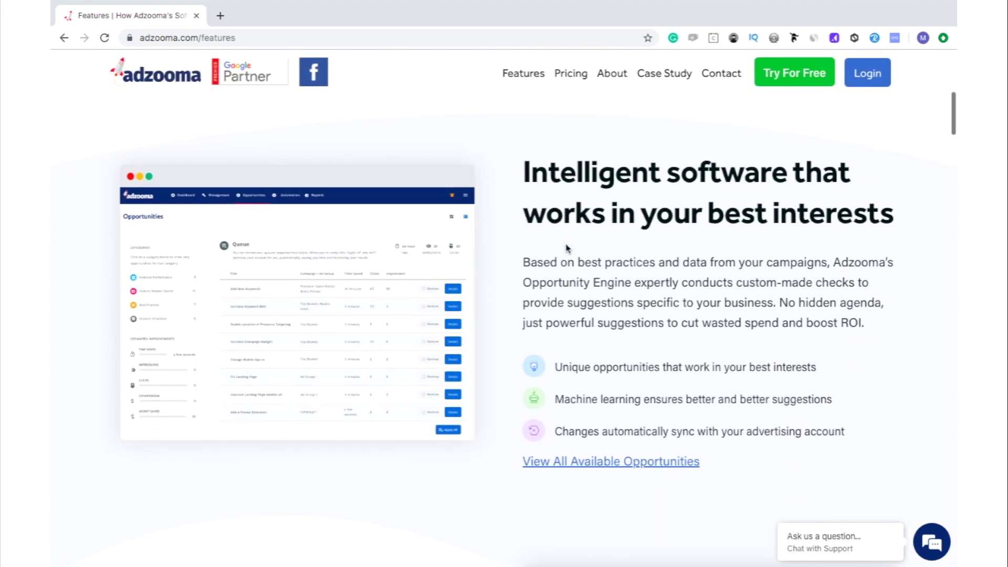
scroll(565, 249, down, 5)
scroll(566, 243, down, 4)
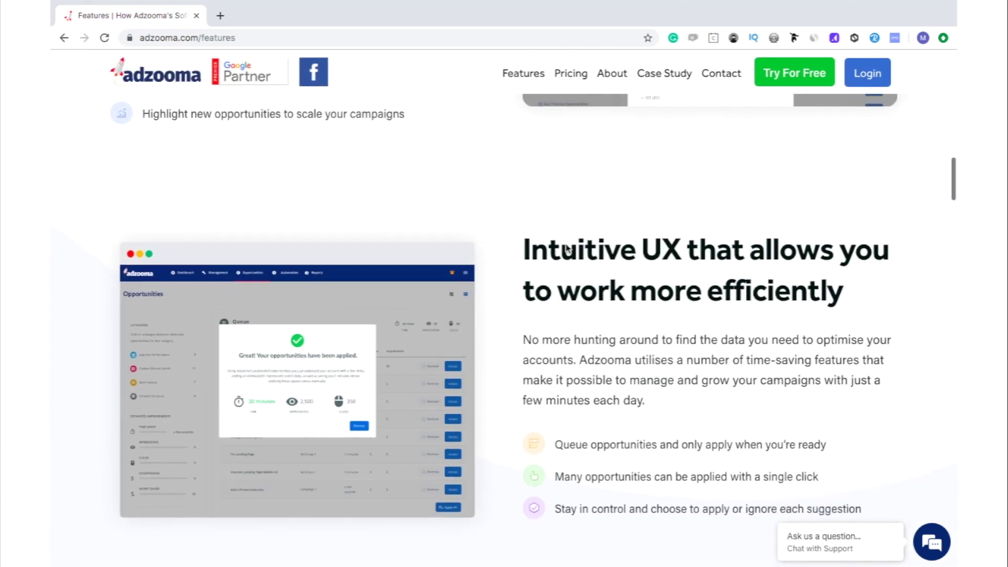
scroll(565, 243, down, 1)
scroll(566, 244, down, 1)
scroll(566, 245, down, 2)
scroll(566, 246, down, 2)
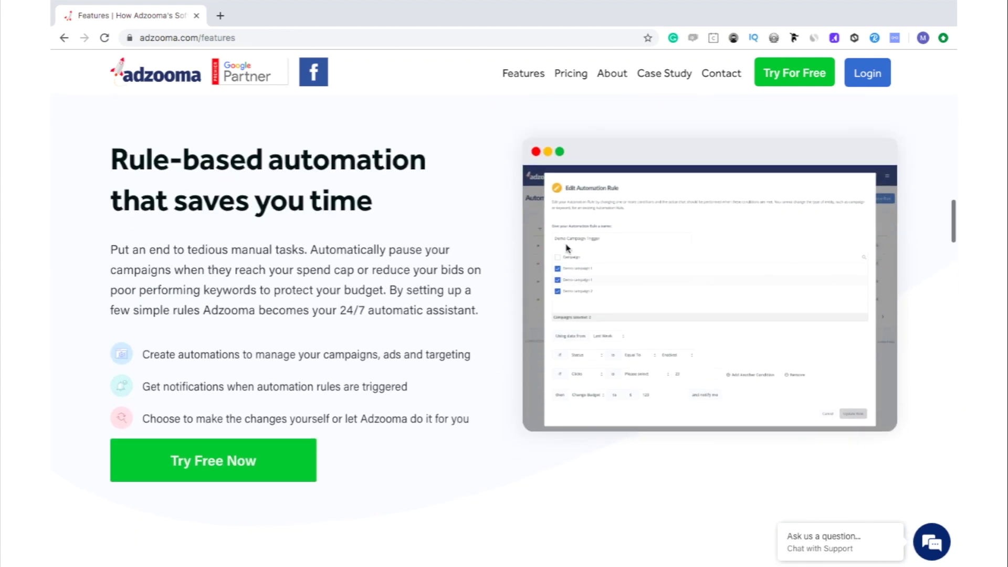
scroll(565, 249, down, 4)
scroll(566, 250, down, 2)
scroll(566, 249, down, 2)
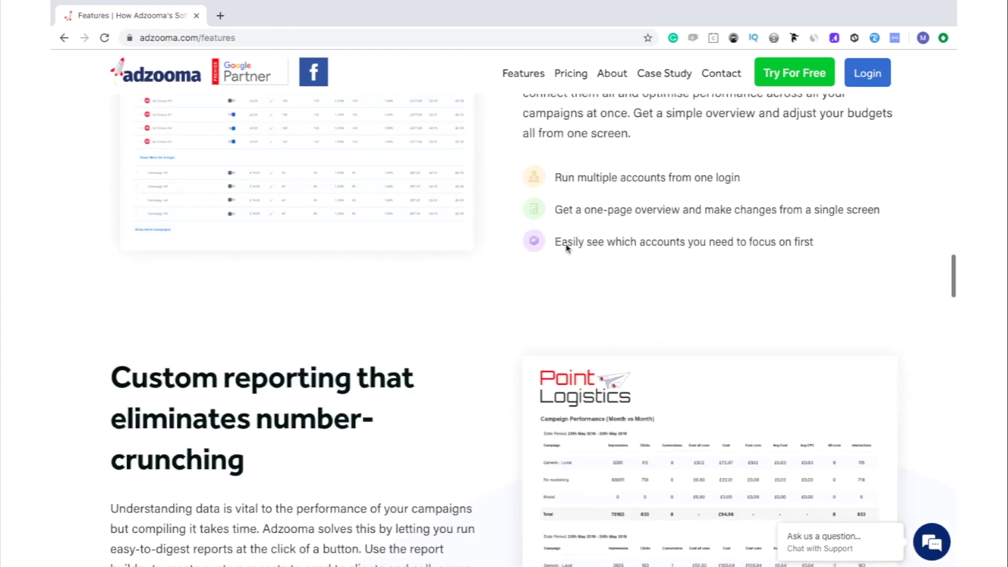
scroll(566, 249, down, 1)
scroll(566, 249, down, 2)
scroll(565, 249, down, 3)
scroll(566, 249, down, 3)
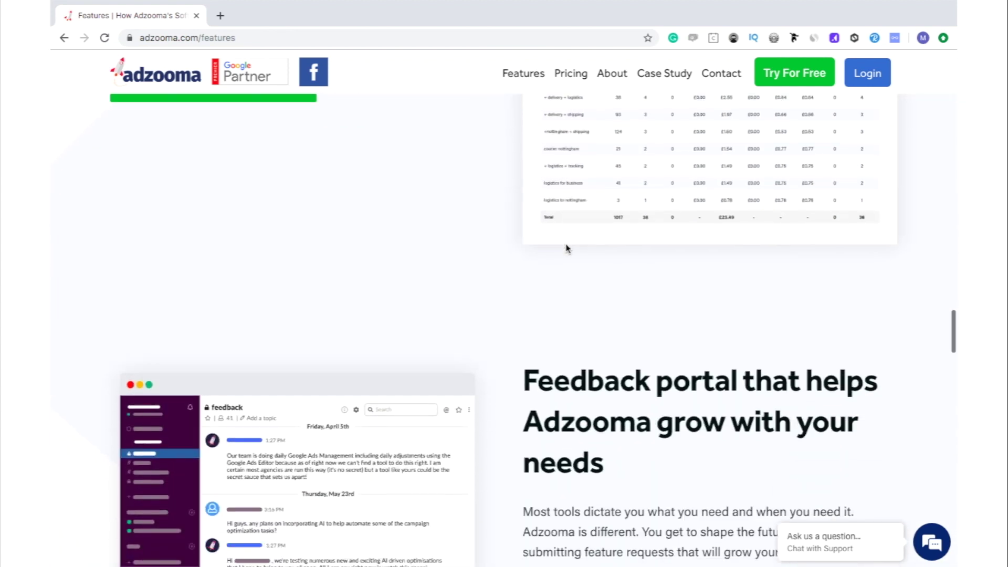
scroll(565, 249, down, 1)
scroll(566, 250, down, 1)
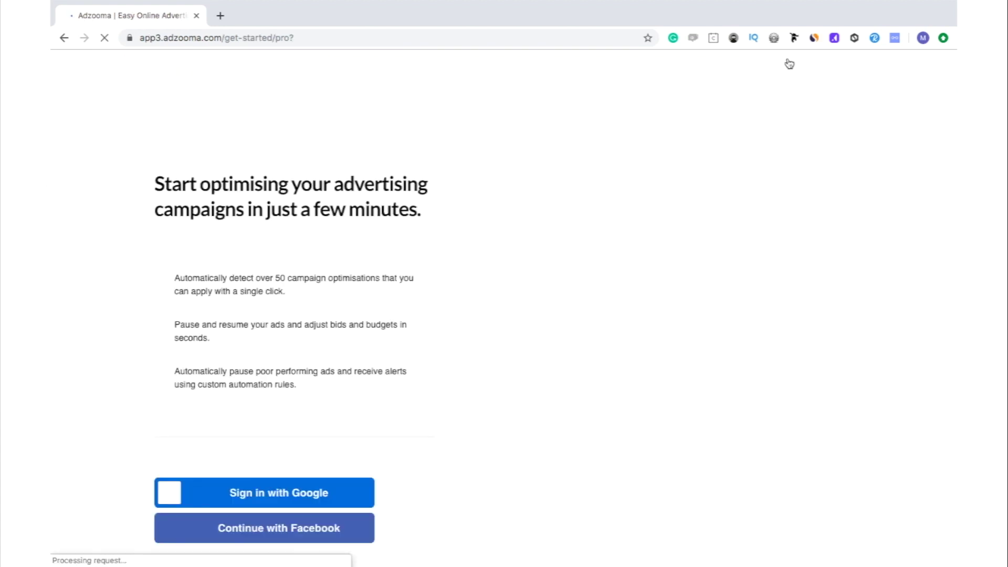
scroll(756, 145, down, 1)
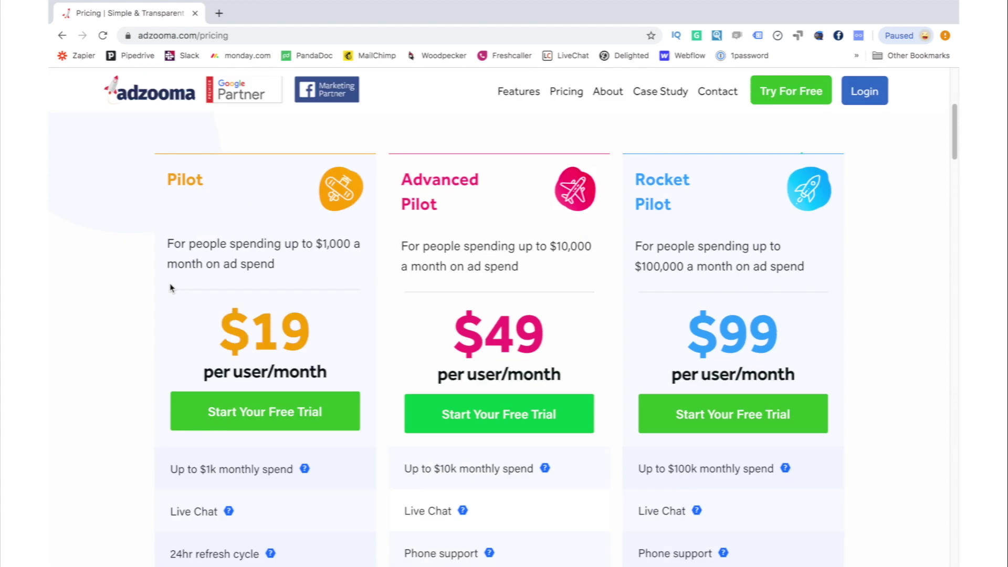
scroll(170, 288, down, 5)
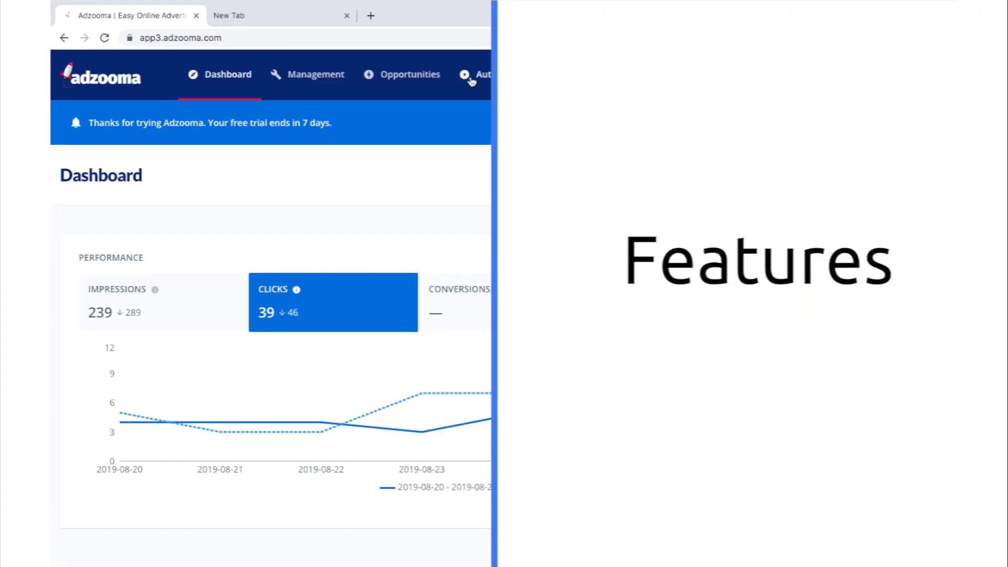
Review the Opportunities analysis, then go to the Automation rules list.
click(397, 76)
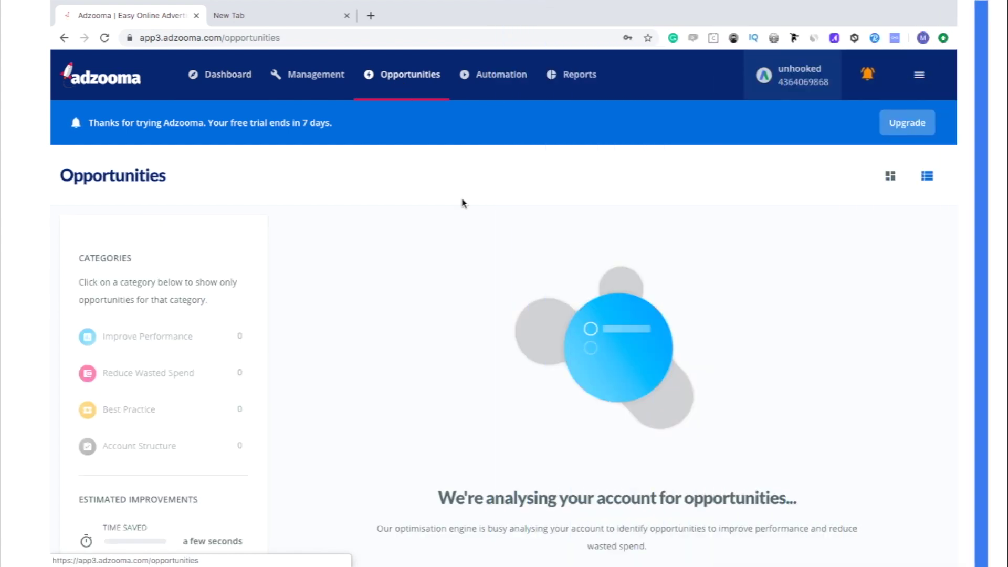
scroll(462, 203, down, 1)
scroll(462, 204, down, 3)
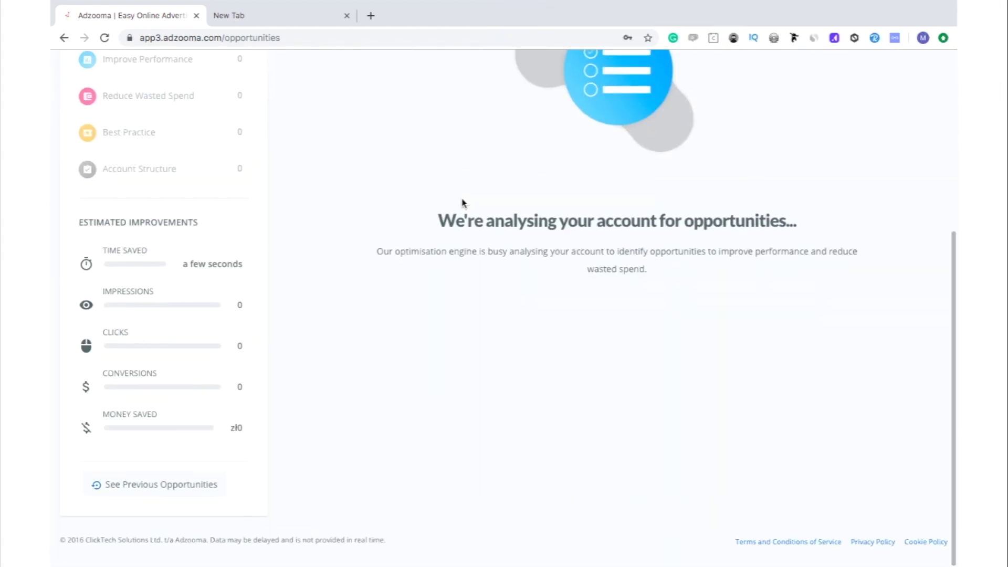
scroll(462, 204, up, 4)
scroll(463, 203, down, 1)
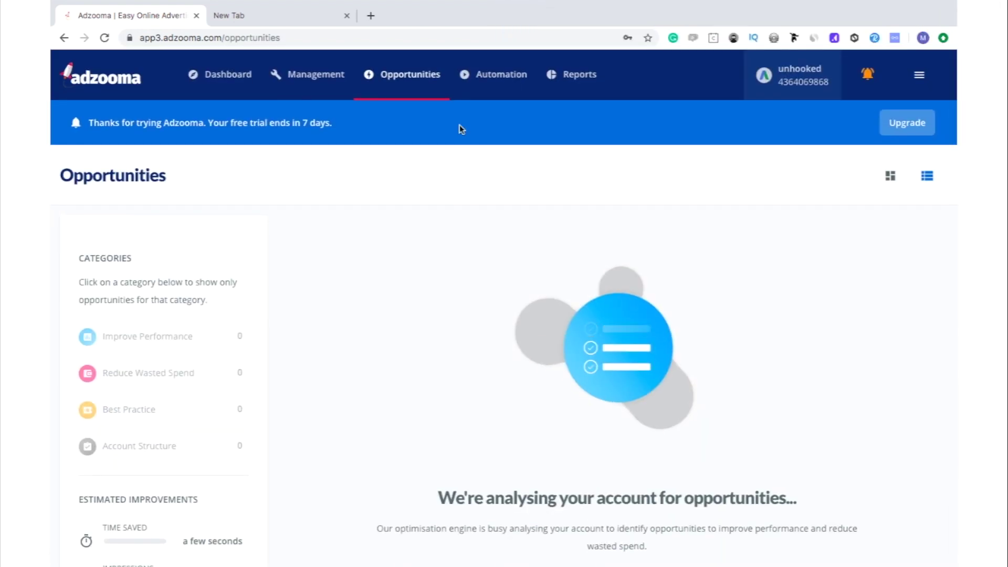
click(480, 79)
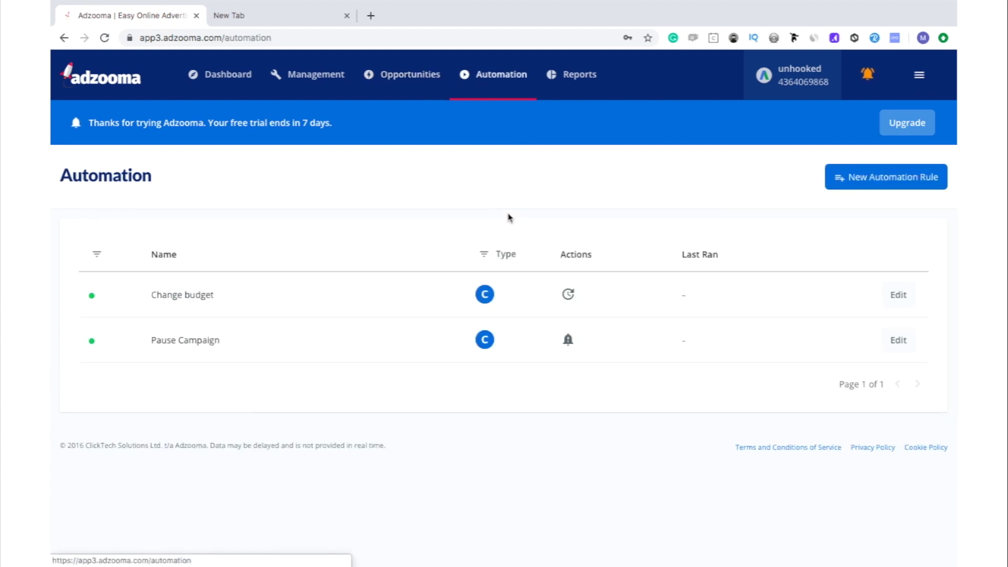
Create and save a campaign rule named Pause targeting Polska Szkoła Kitesurfingu.
click(854, 183)
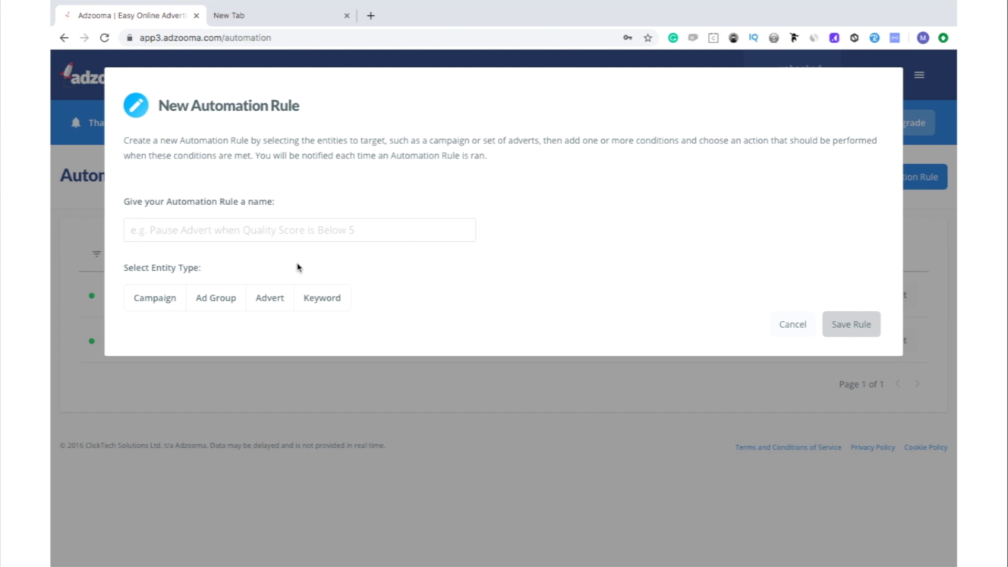
click(253, 237)
text(P)
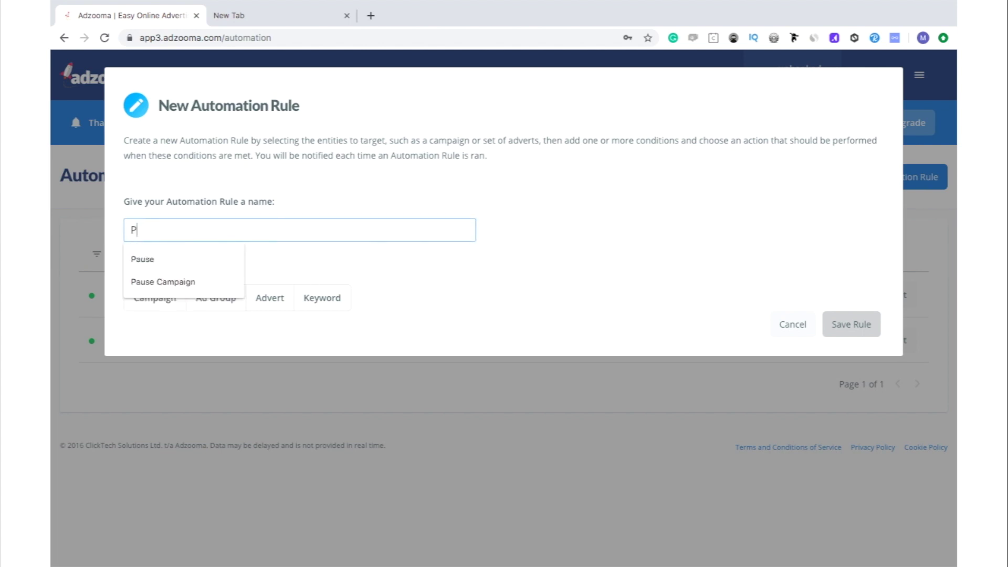
click(224, 260)
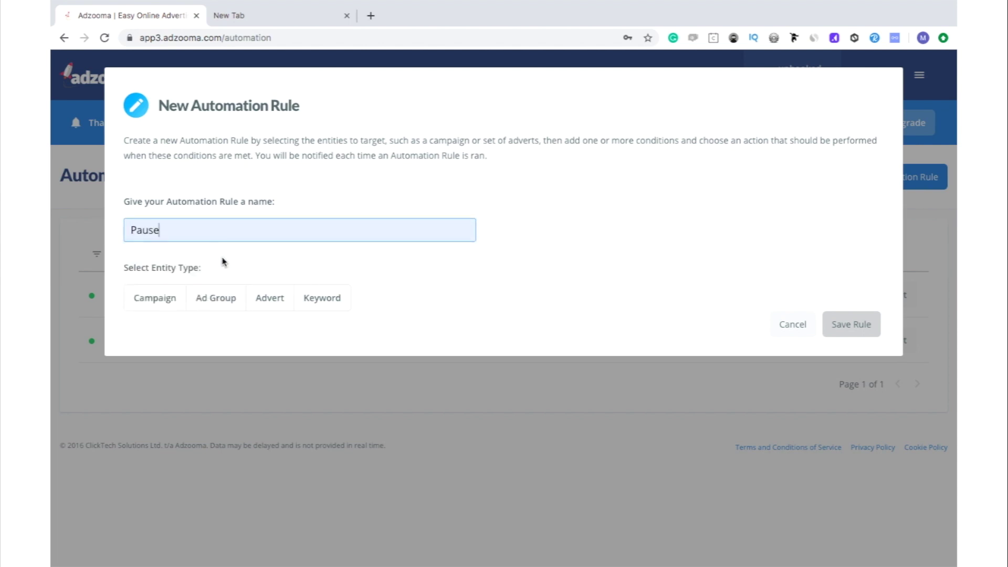
click(177, 296)
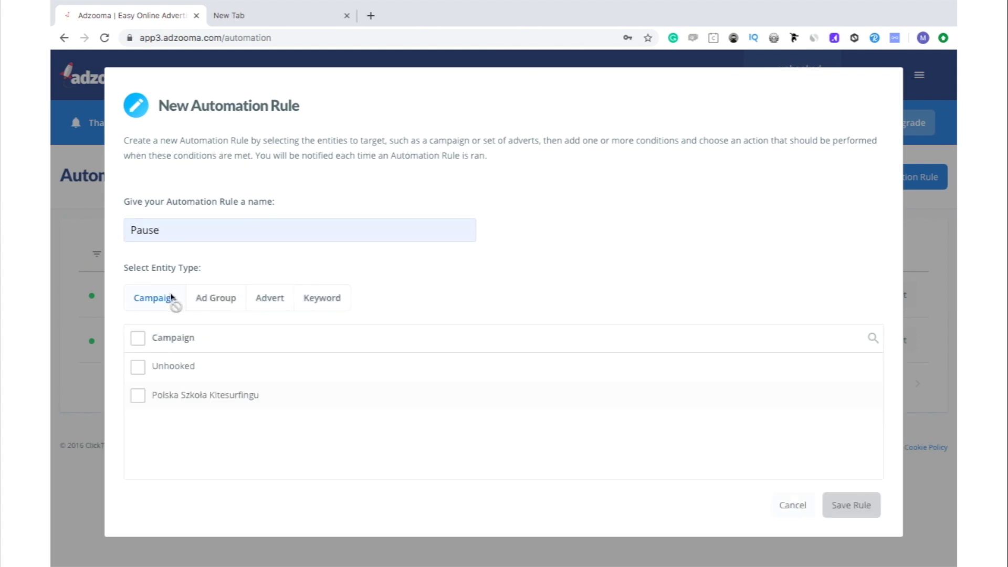
click(138, 396)
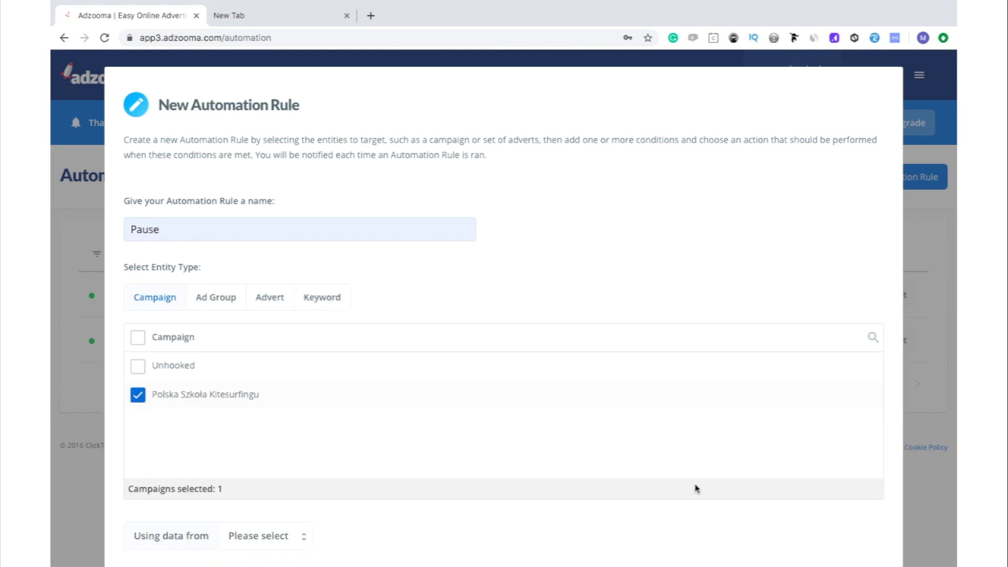
scroll(696, 487, down, 2)
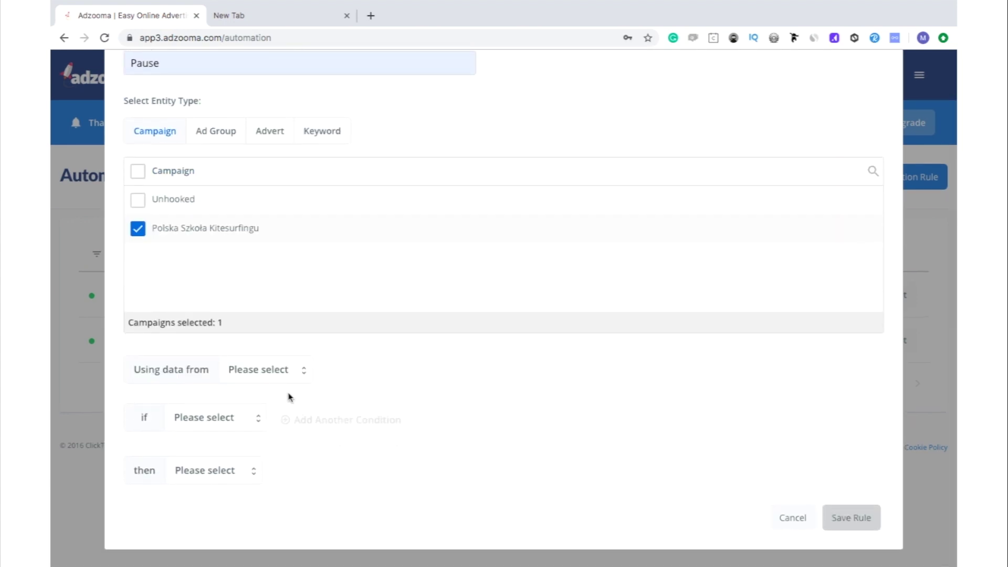
click(842, 518)
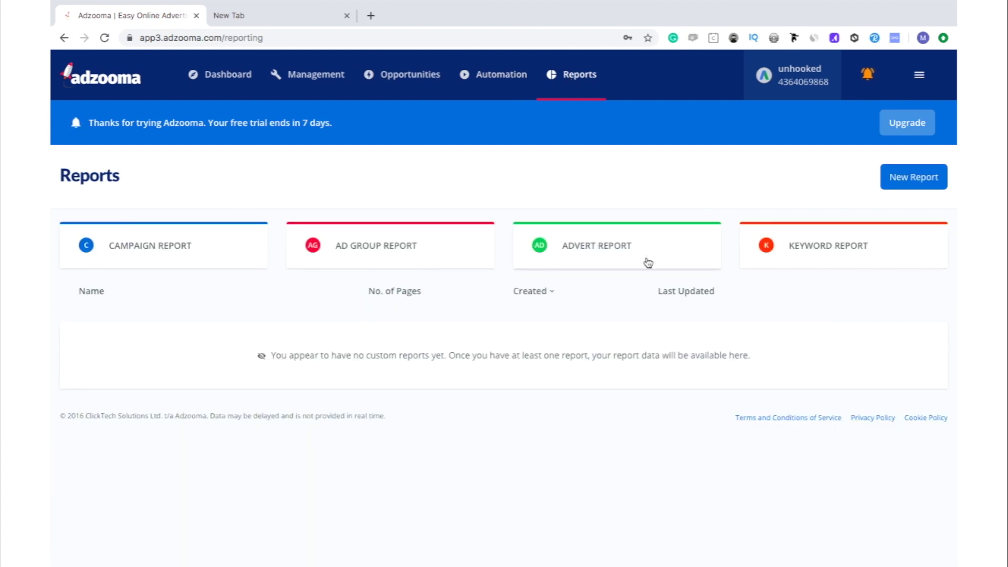
View the Keyword Report with last-30-days spend, conversions and per-keyword table.
click(799, 255)
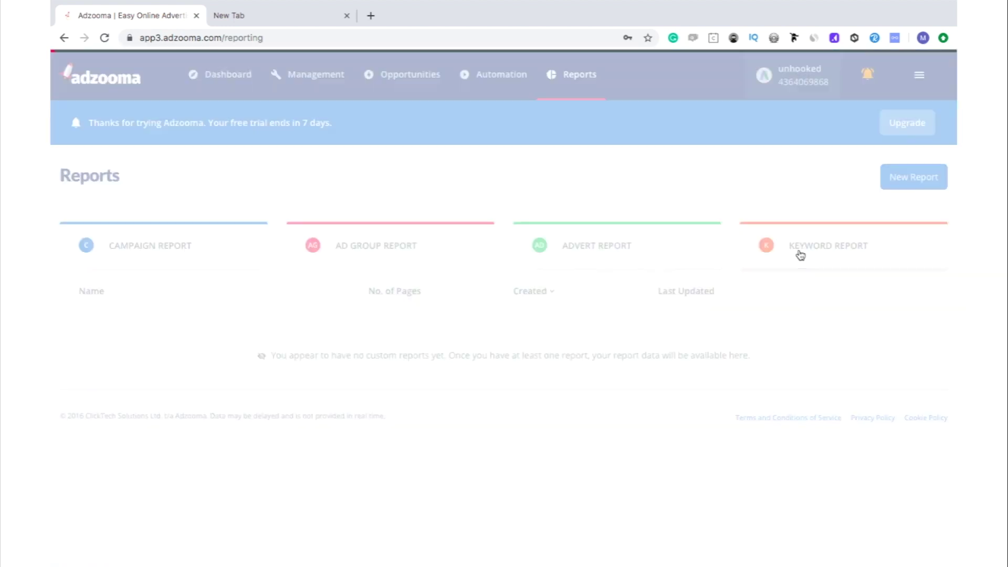
scroll(800, 253, down, 3)
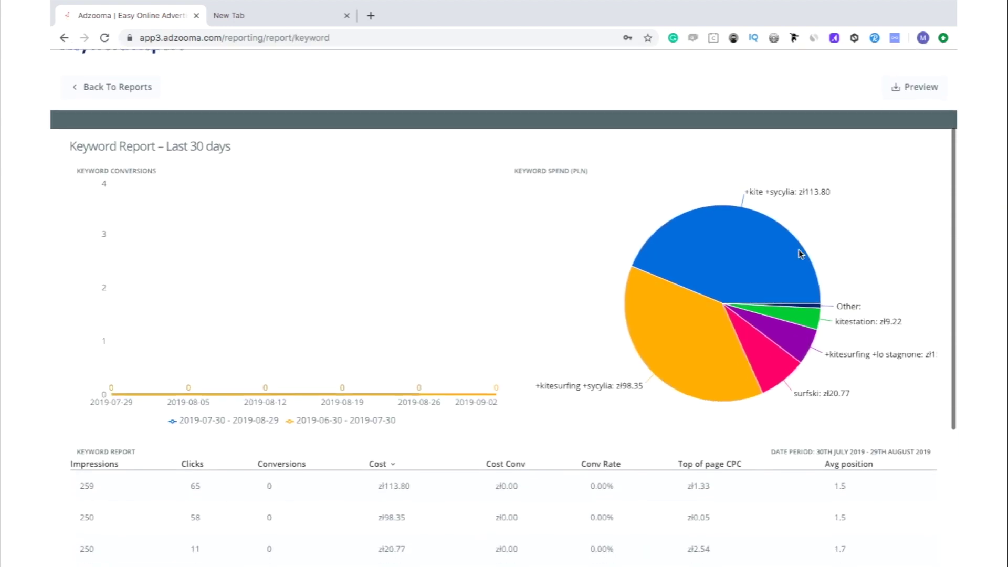
scroll(800, 254, down, 3)
scroll(798, 254, down, 4)
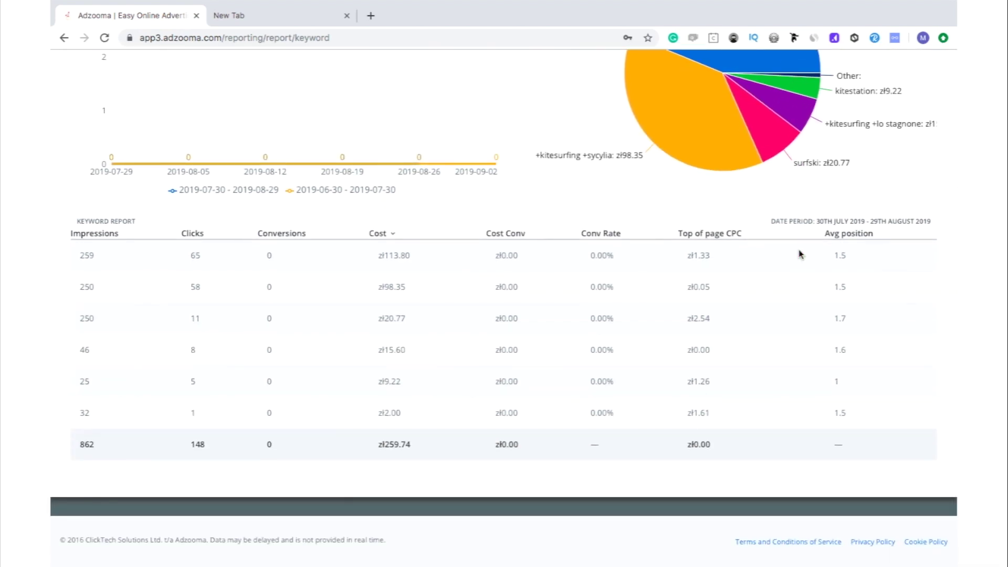
scroll(799, 254, up, 3)
scroll(799, 253, up, 5)
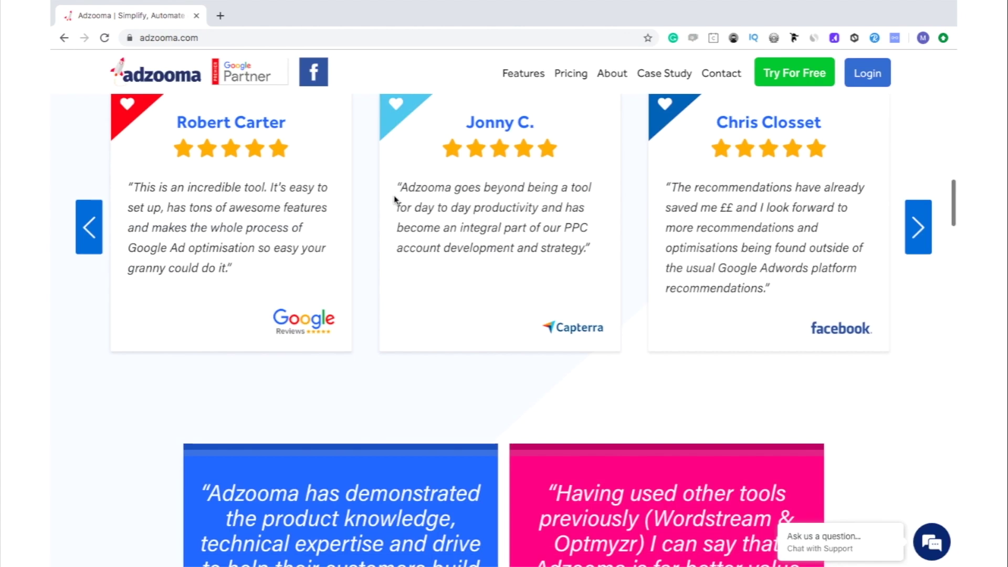
scroll(395, 198, down, 2)
scroll(394, 198, down, 1)
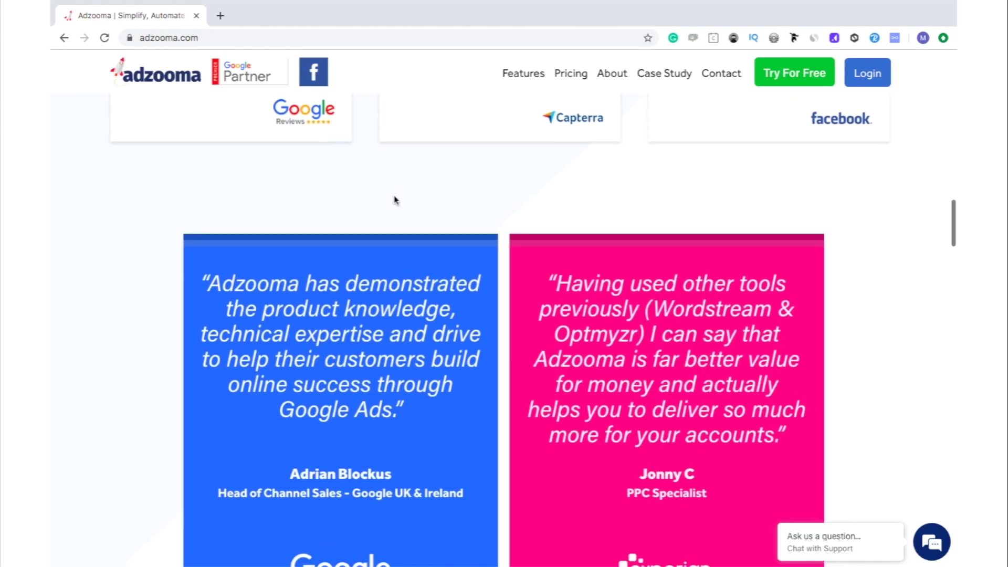
scroll(396, 200, down, 3)
scroll(396, 199, down, 1)
scroll(396, 200, down, 2)
scroll(394, 198, down, 1)
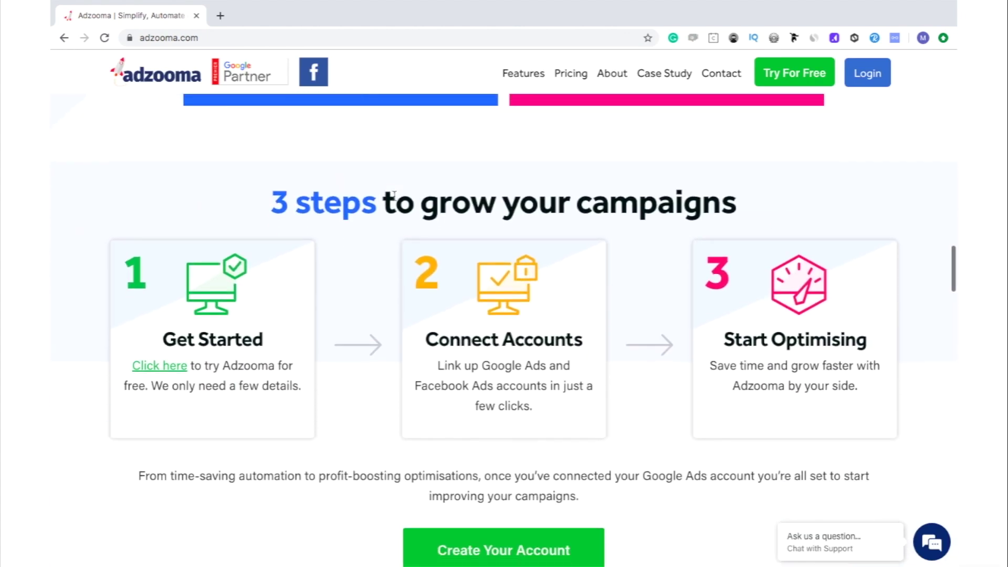
scroll(394, 198, down, 1)
scroll(393, 198, down, 2)
scroll(394, 198, down, 2)
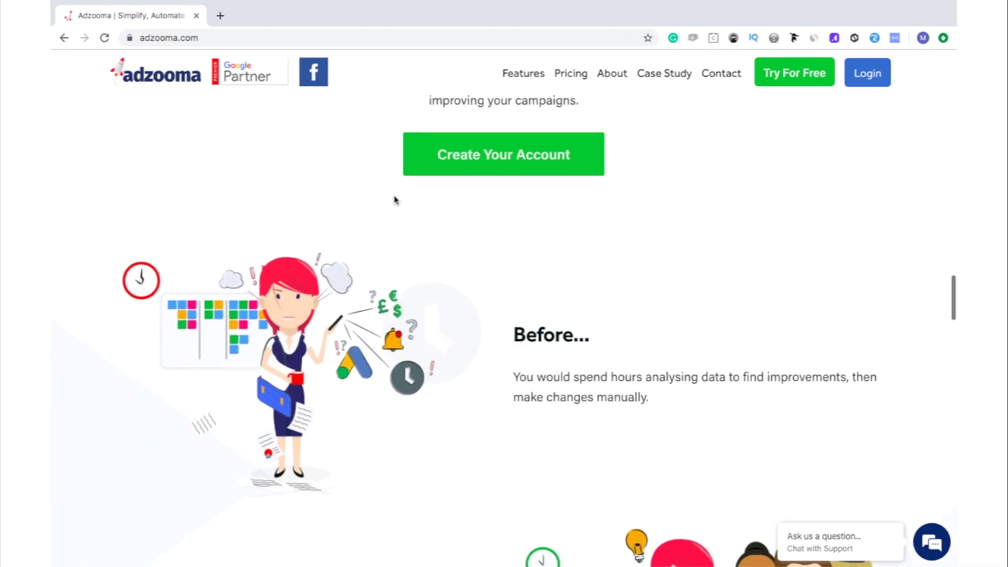
scroll(395, 199, down, 1)
scroll(395, 199, down, 3)
scroll(393, 198, down, 2)
scroll(393, 198, down, 2)
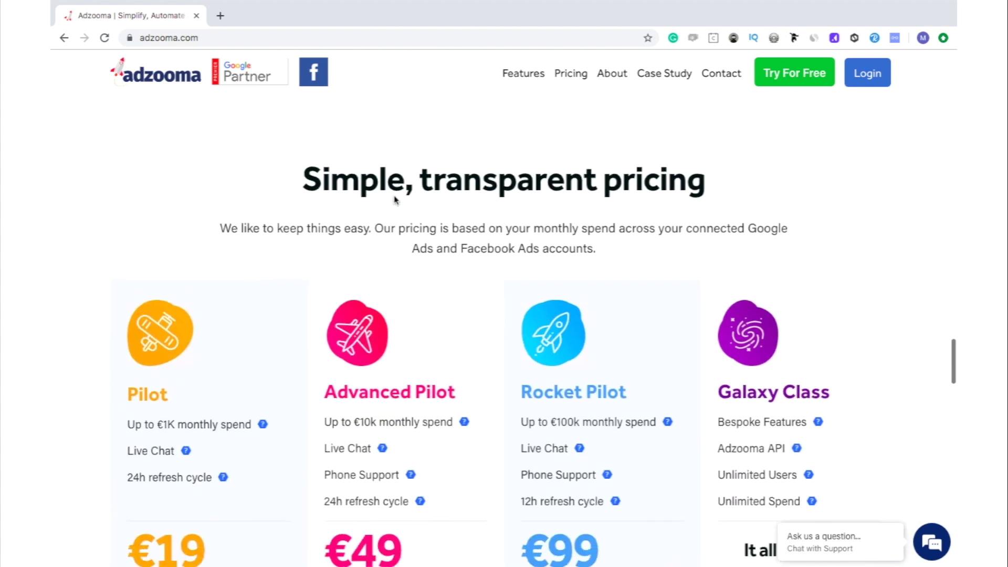
scroll(396, 200, down, 1)
scroll(395, 200, down, 1)
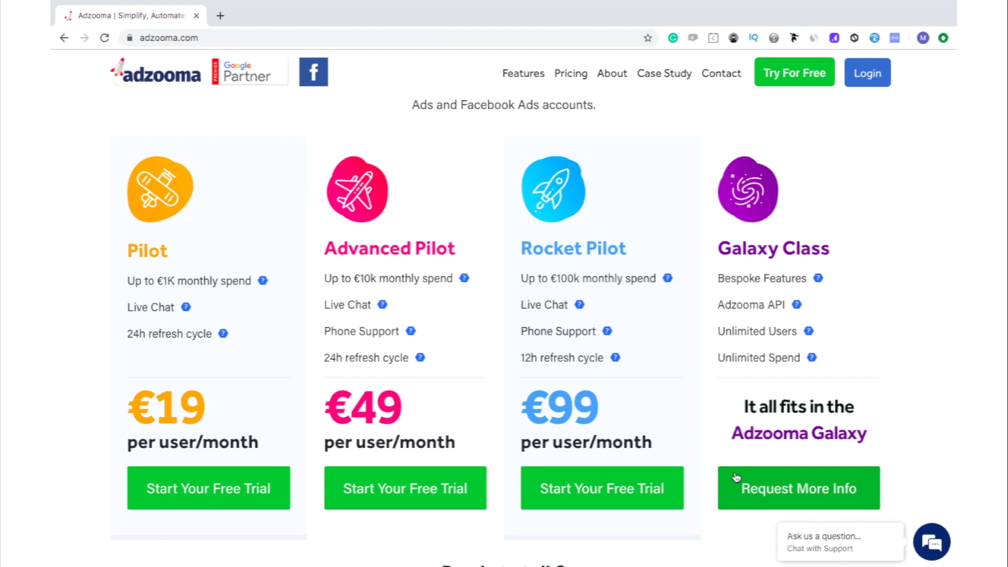
Browse the Features page, then sign in with a Google account from the get-started page.
click(523, 73)
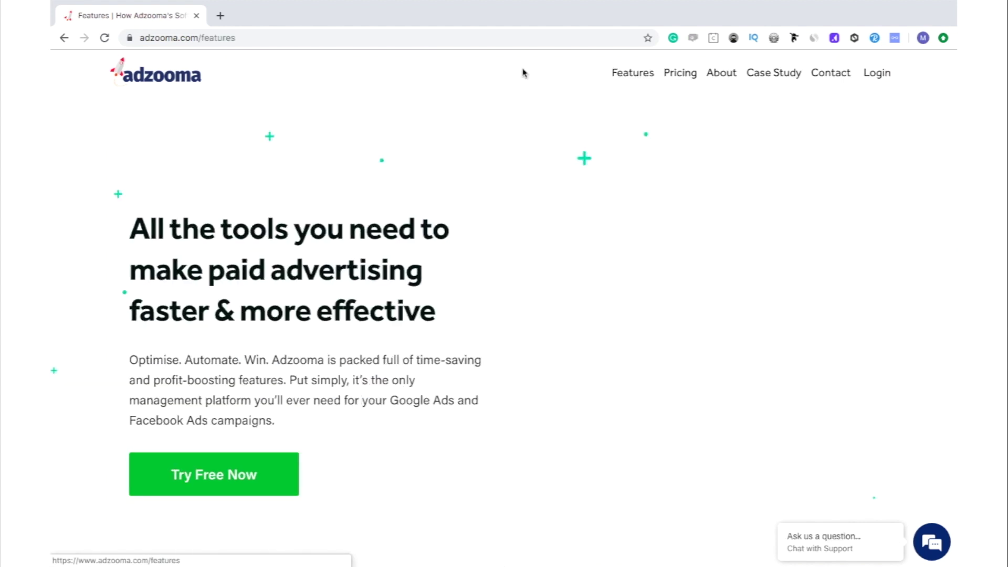
scroll(565, 248, down, 4)
scroll(566, 248, down, 2)
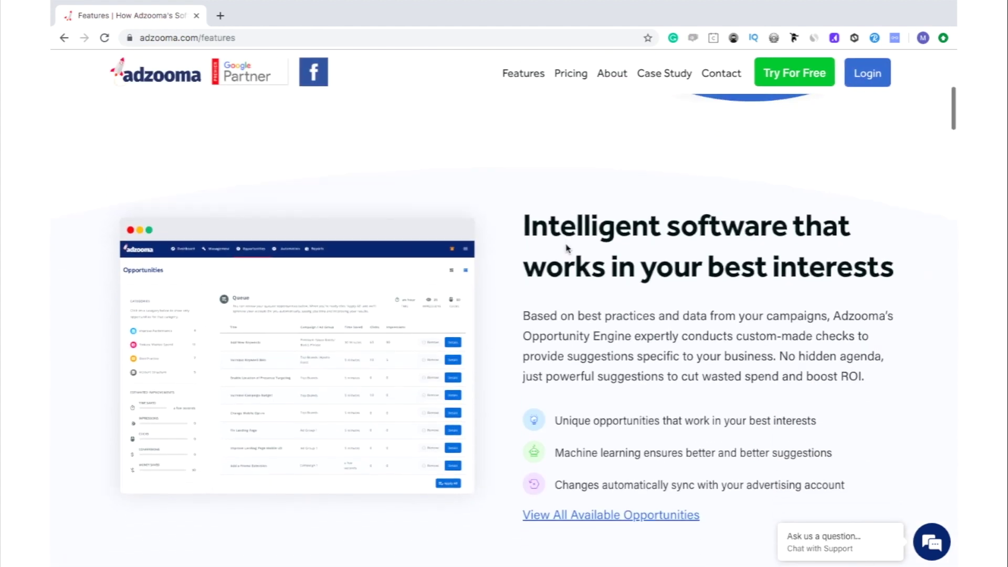
scroll(565, 248, down, 2)
scroll(565, 248, down, 3)
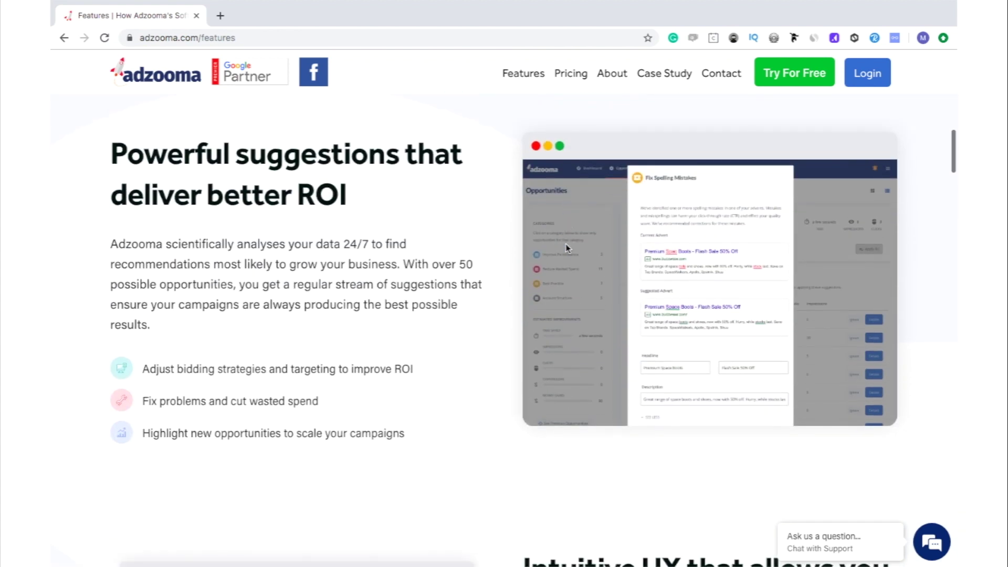
scroll(566, 248, down, 5)
scroll(566, 248, down, 3)
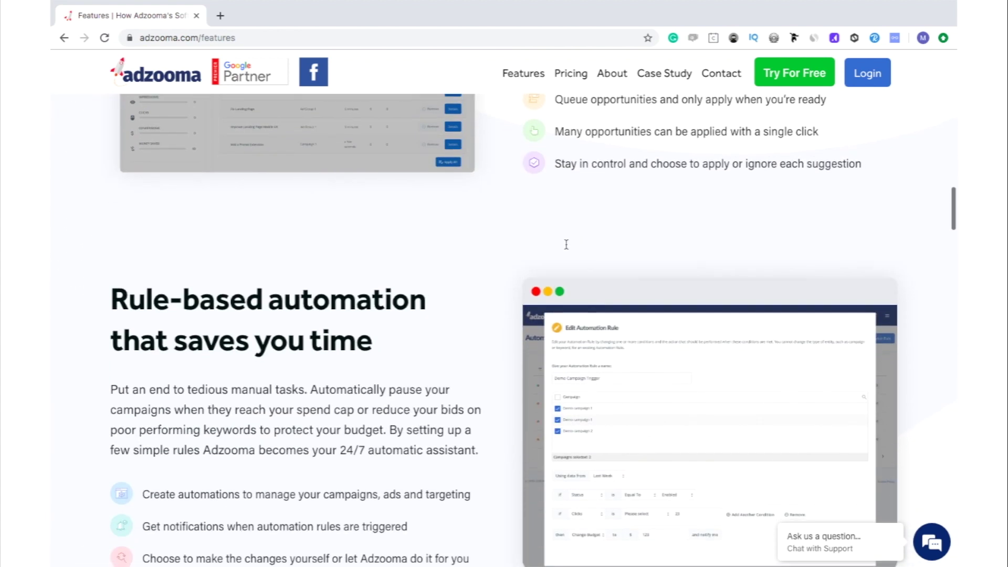
scroll(566, 245, down, 2)
scroll(566, 248, down, 3)
scroll(566, 248, down, 2)
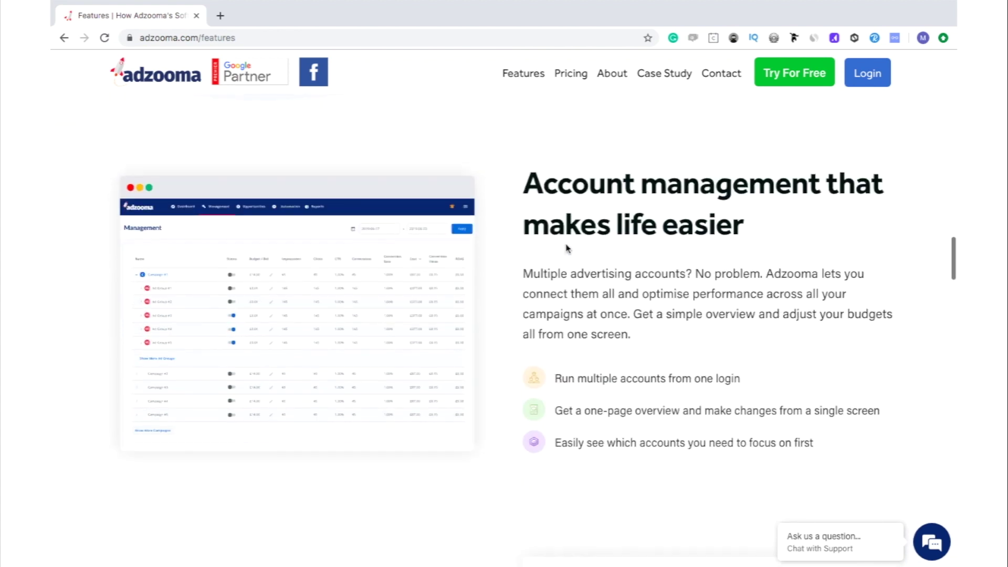
scroll(565, 249, down, 3)
scroll(566, 248, down, 2)
scroll(566, 248, down, 3)
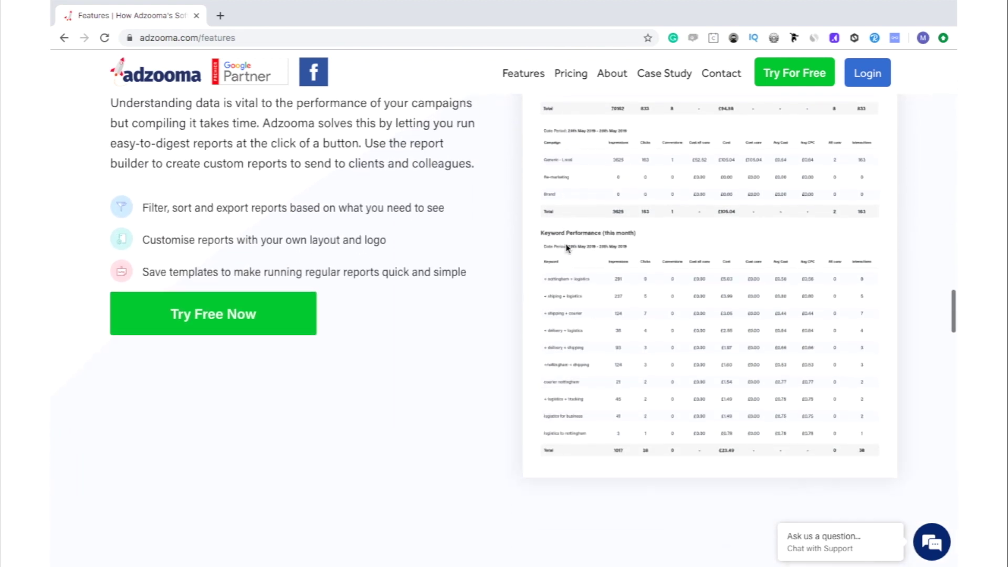
scroll(565, 249, down, 3)
scroll(566, 248, down, 1)
scroll(566, 247, down, 2)
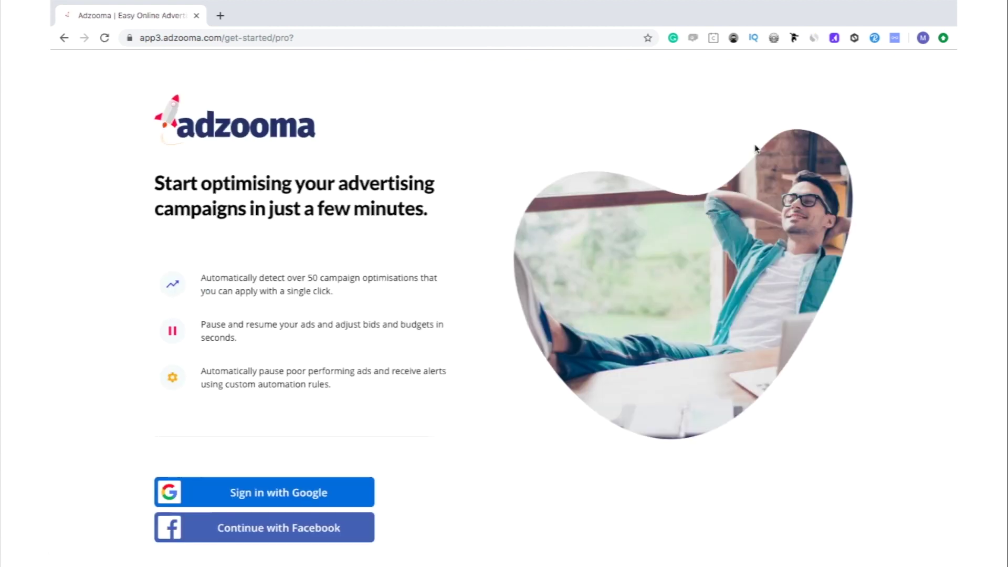
scroll(756, 148, down, 2)
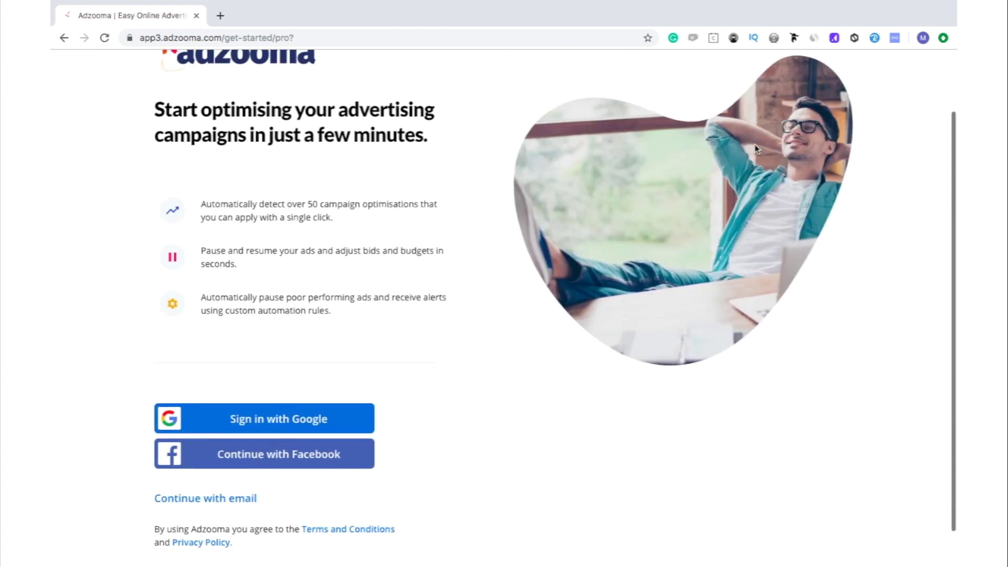
click(308, 418)
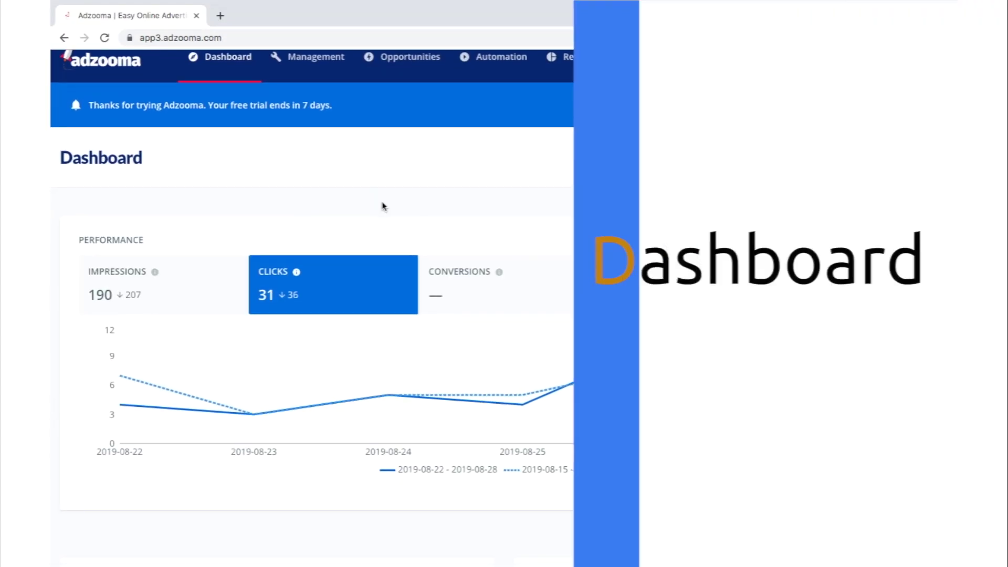
scroll(383, 206, down, 5)
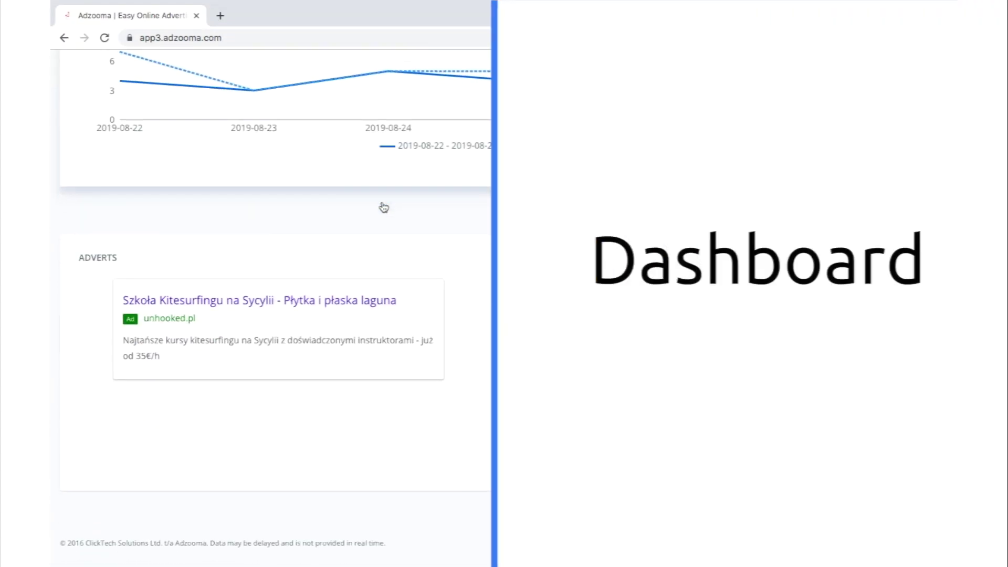
scroll(383, 207, up, 1)
scroll(383, 206, up, 4)
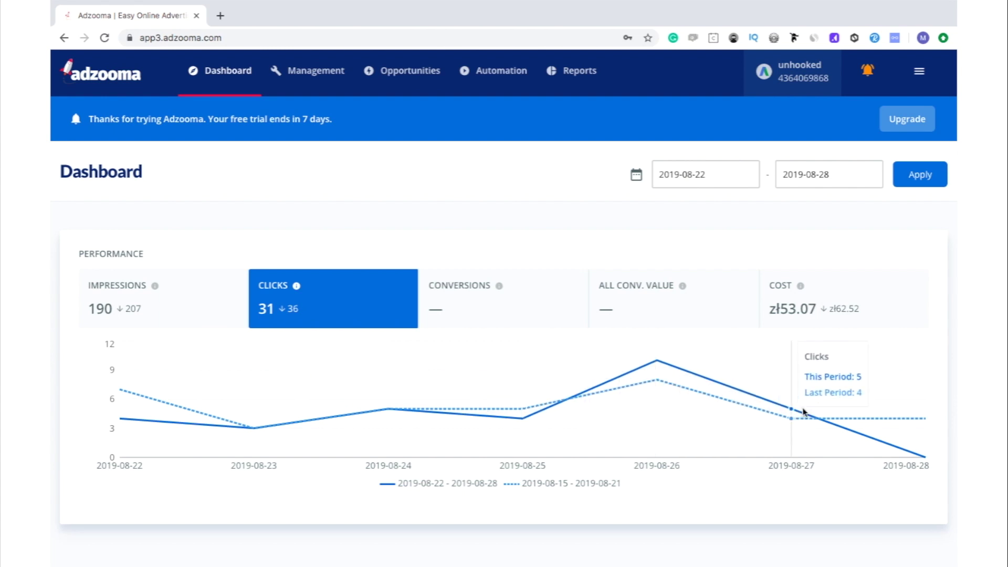
Chart impressions, conversions, conversion value and cost in turn, then begin editing the start date.
click(188, 298)
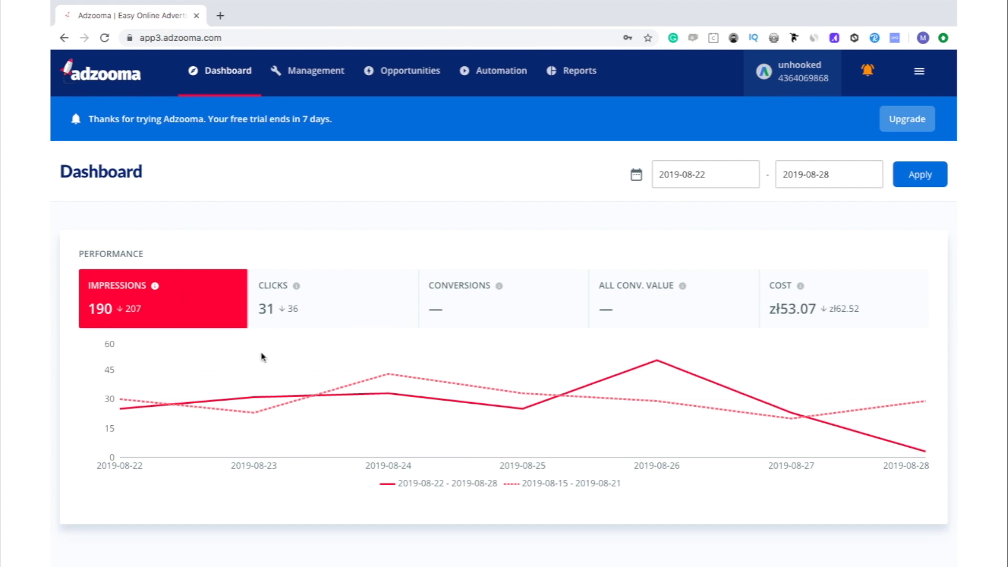
click(492, 325)
click(636, 301)
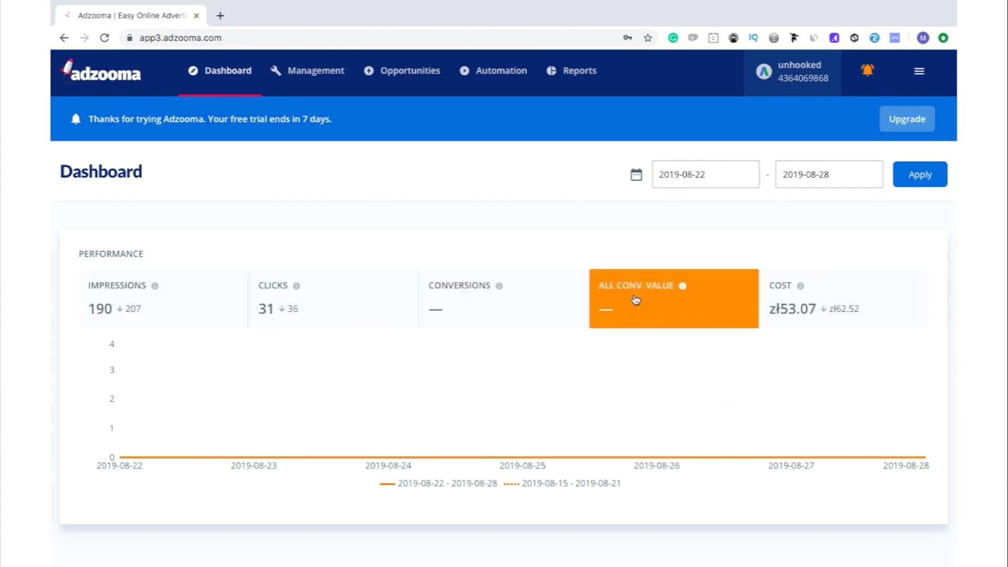
click(791, 305)
mouse_move(657, 349)
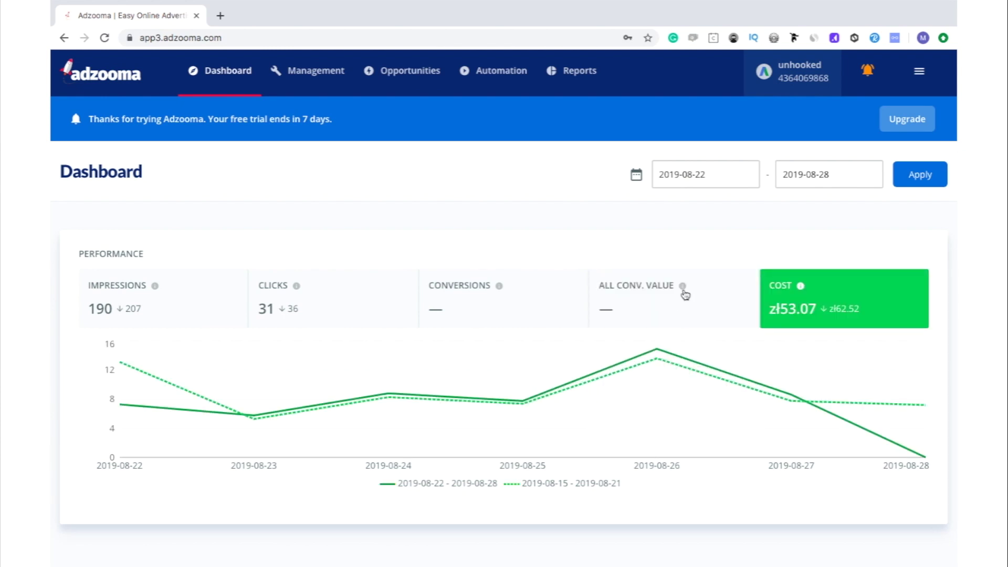
click(683, 174)
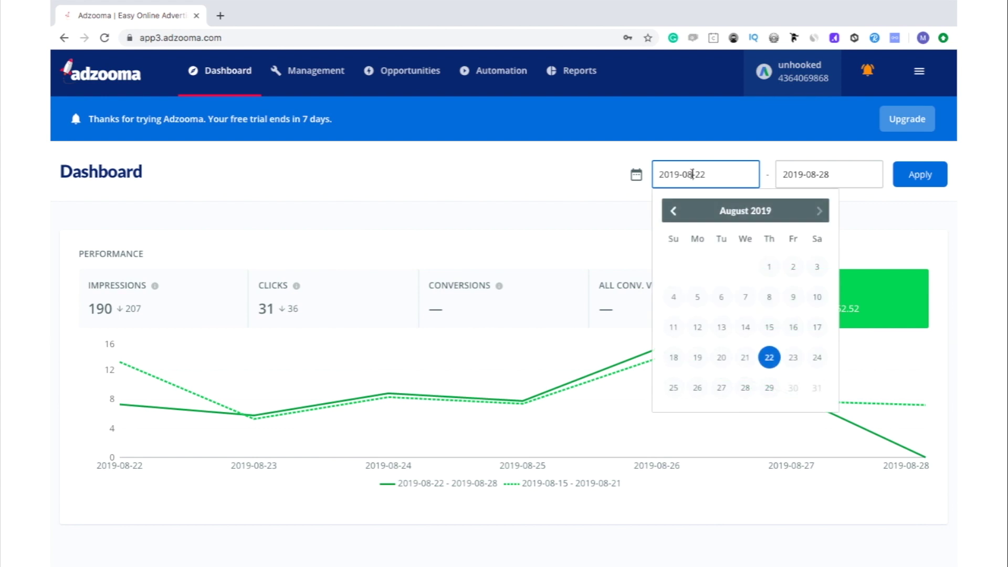
Set the dashboard range to 2019-07-22 to 2019-08-28 and chart clicks.
click(676, 209)
text(7)
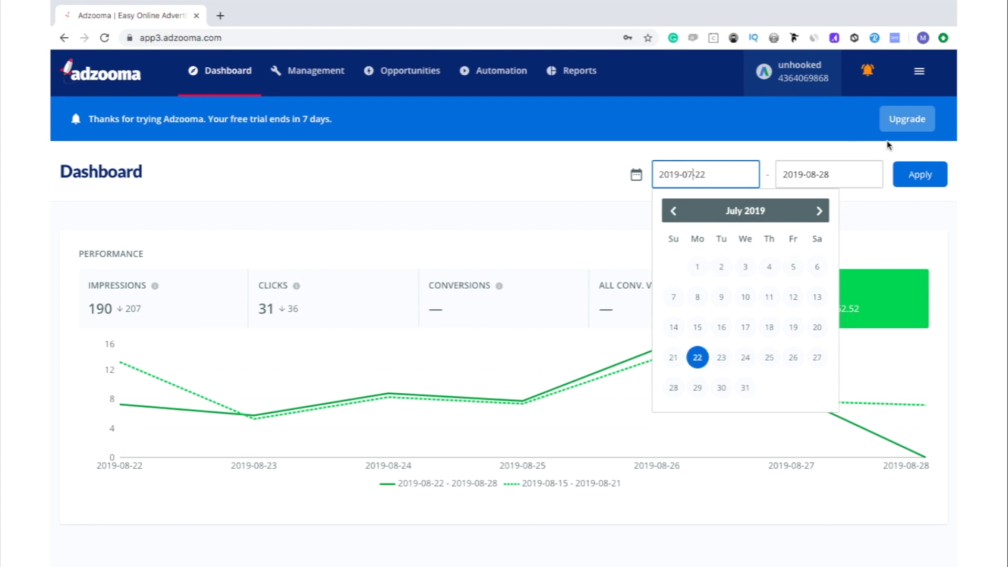
click(918, 175)
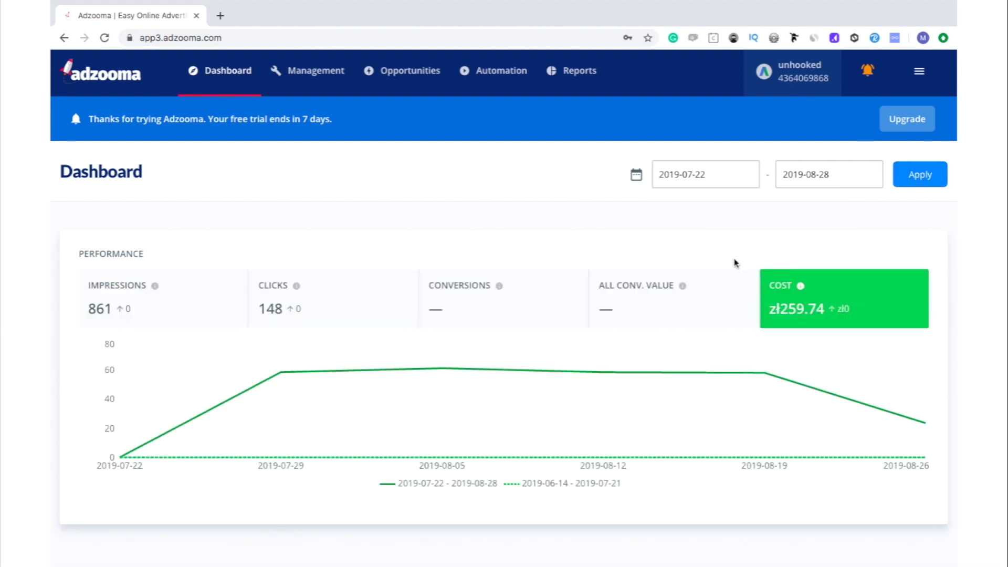
scroll(734, 263, down, 2)
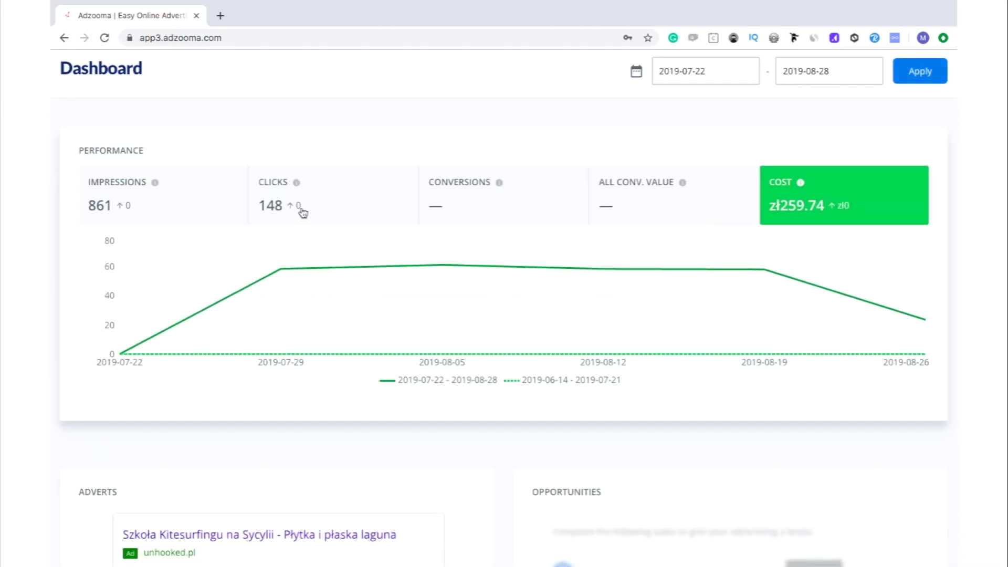
click(303, 213)
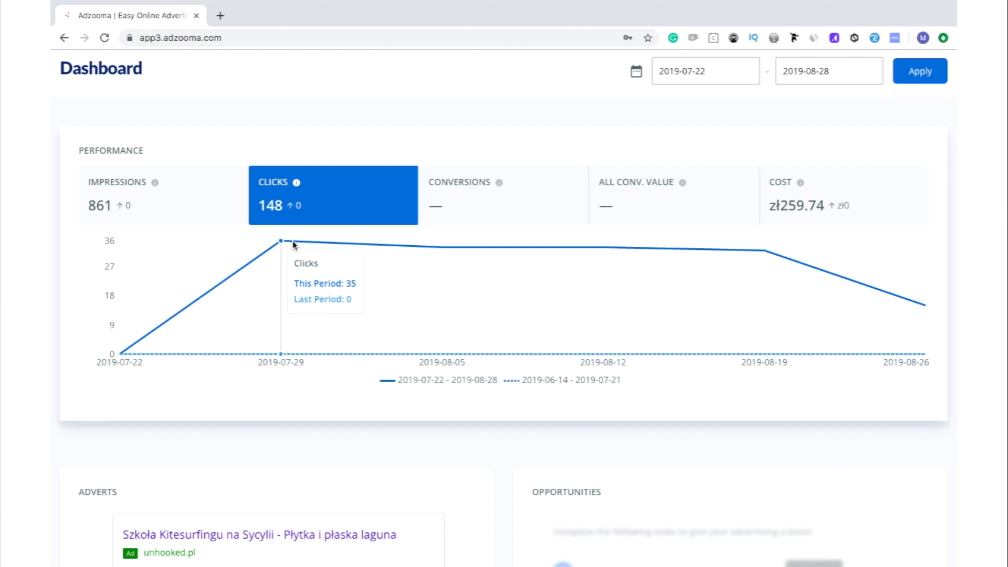
scroll(493, 253, up, 2)
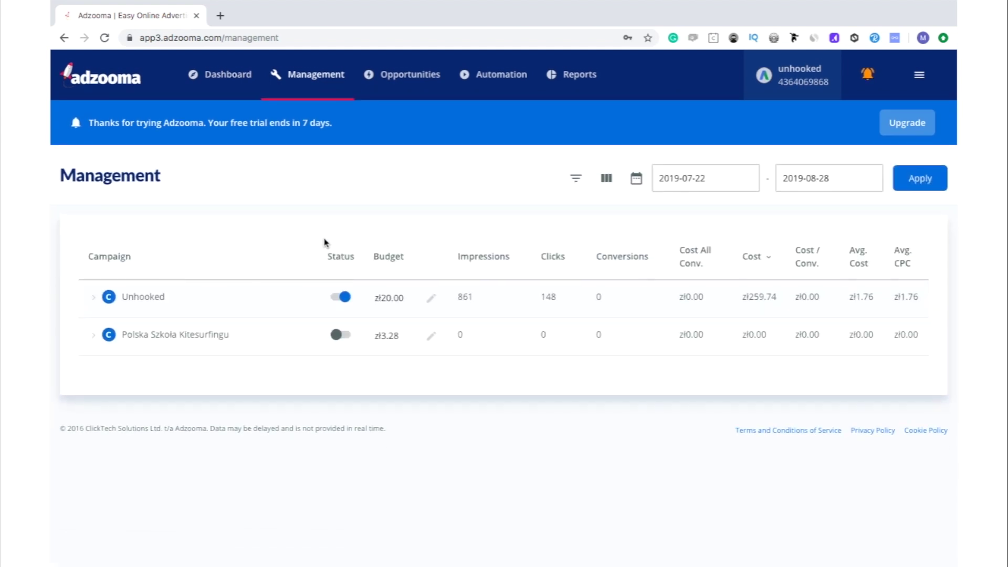
Expand Unhooked and its ad group to list keywords, keeping the campaign active.
click(245, 304)
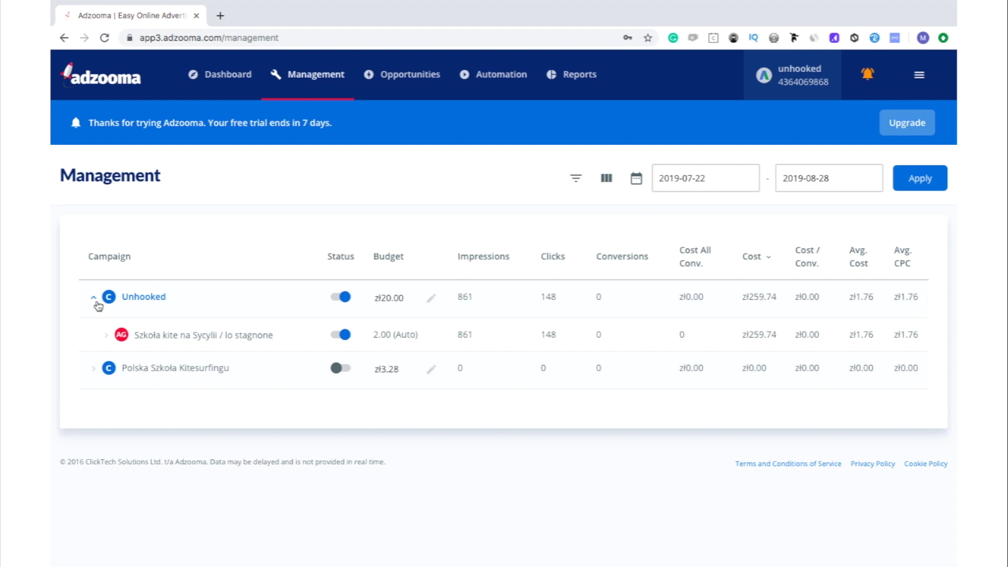
click(106, 337)
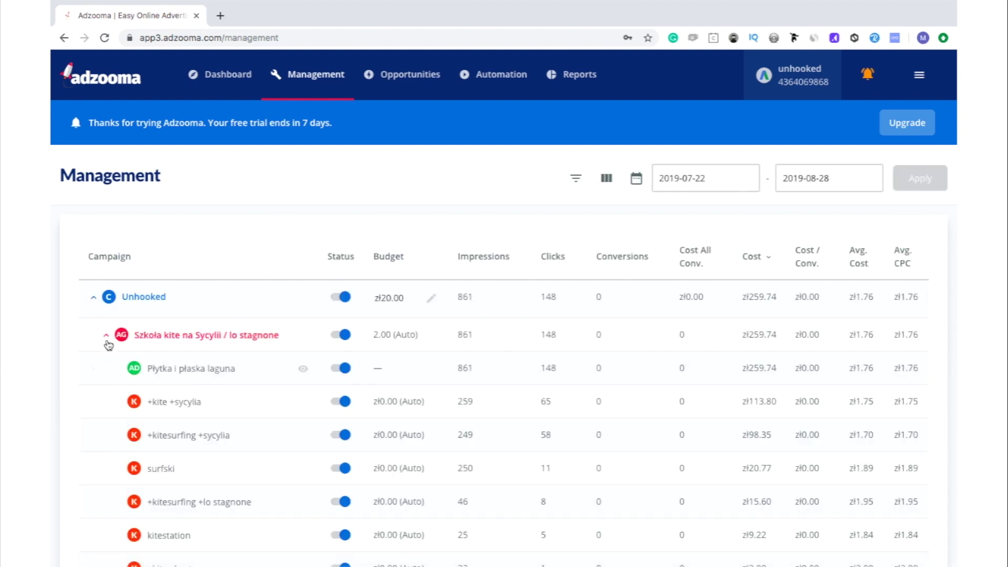
scroll(107, 343, down, 2)
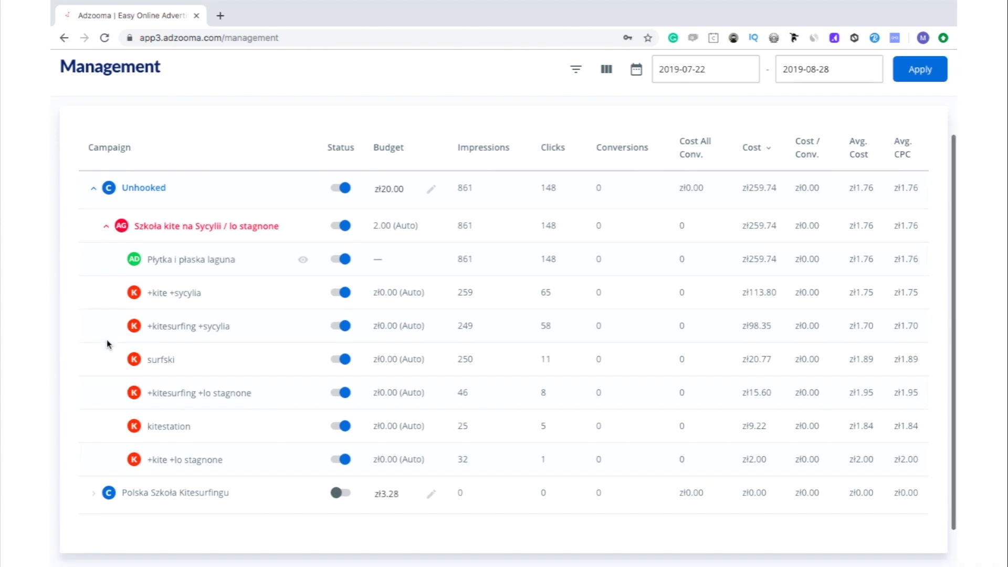
scroll(108, 345, down, 1)
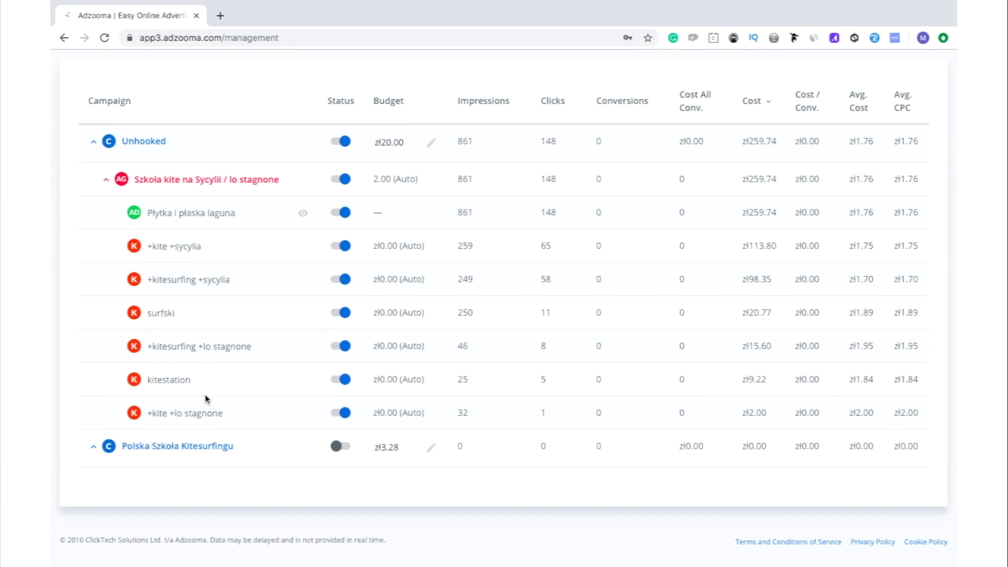
scroll(193, 306, up, 1)
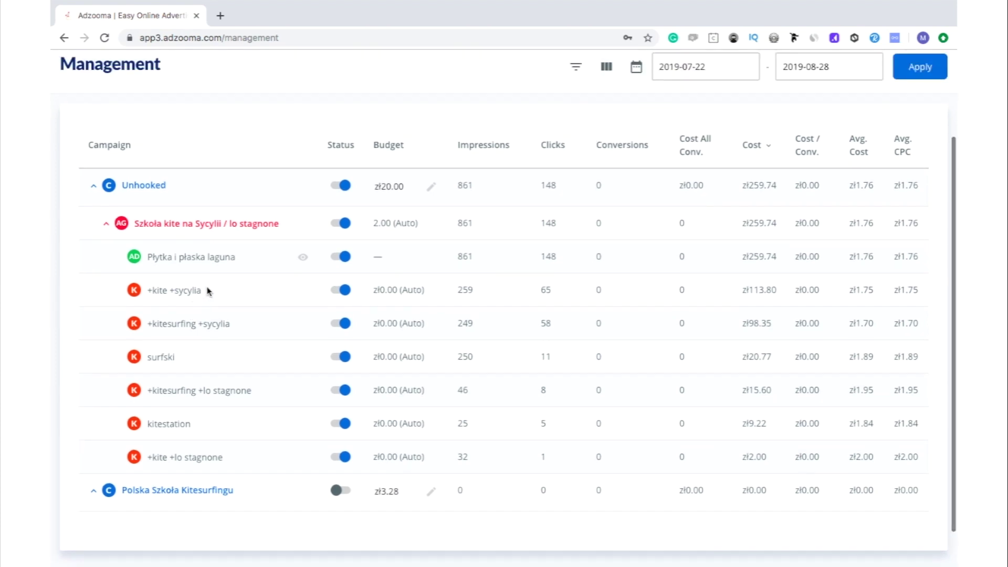
scroll(210, 290, up, 1)
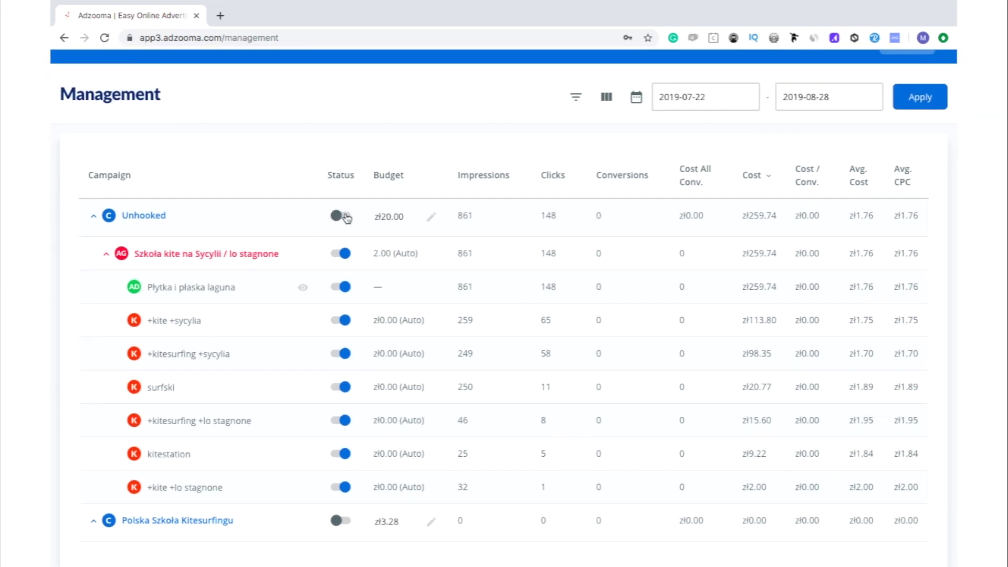
click(346, 218)
scroll(506, 181, up, 1)
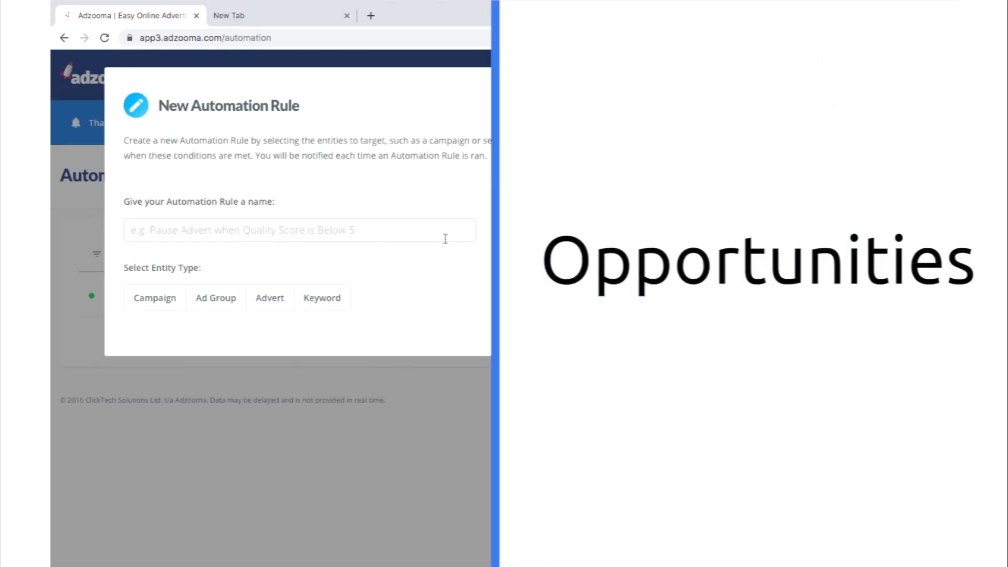
Name the rule Pause Campaign and settle on Advert as its target type.
click(425, 233)
text(Pause)
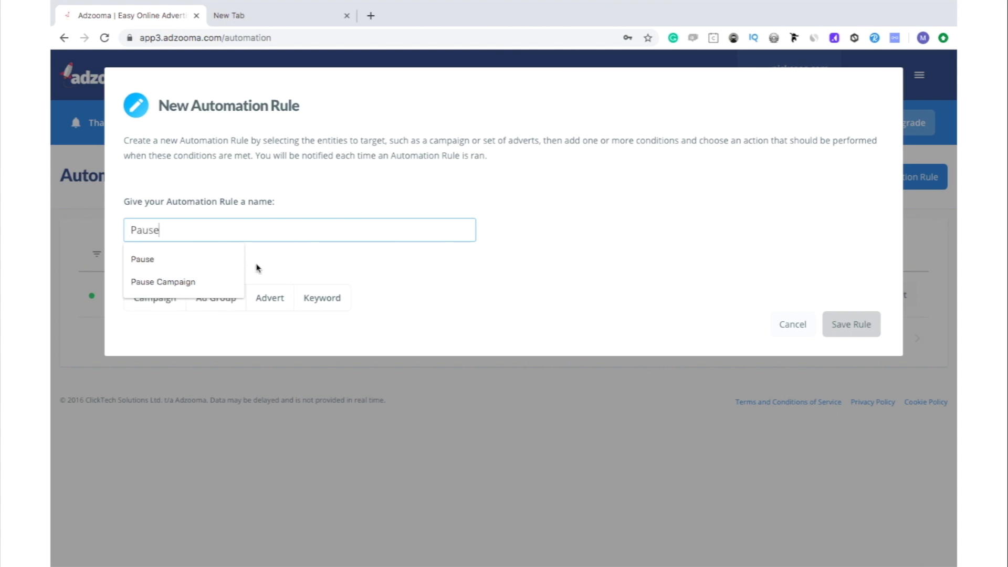
click(239, 287)
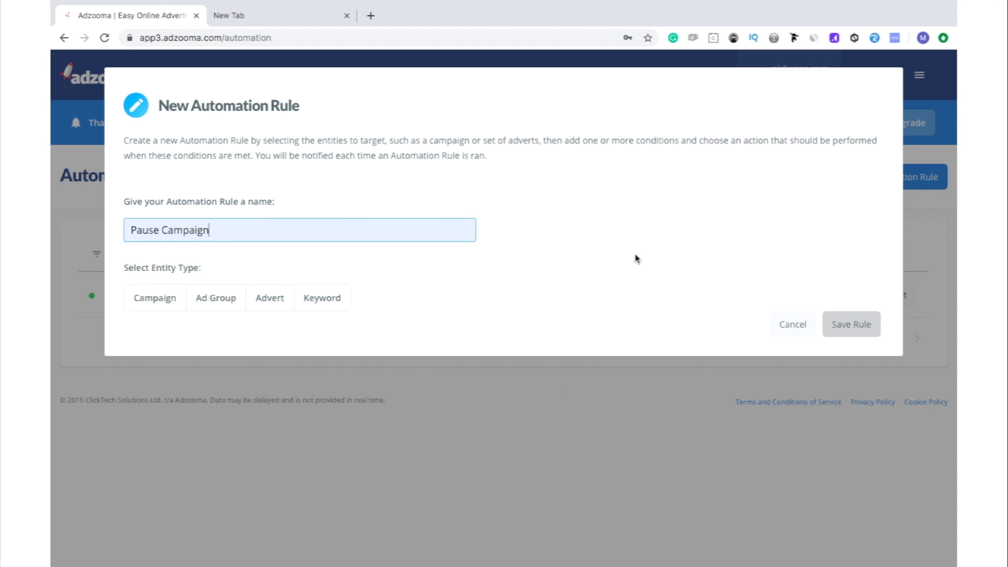
click(214, 300)
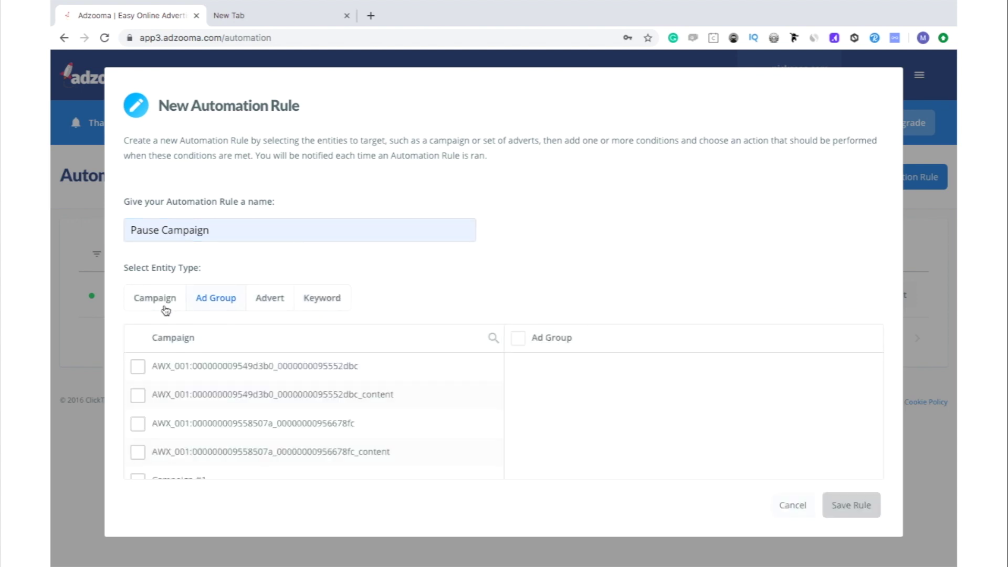
click(163, 309)
click(284, 300)
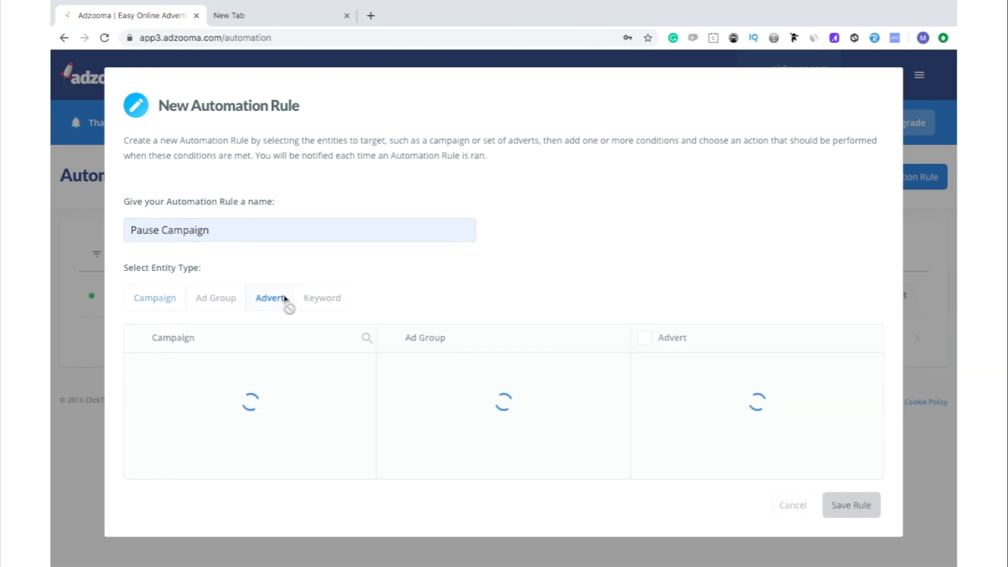
click(311, 298)
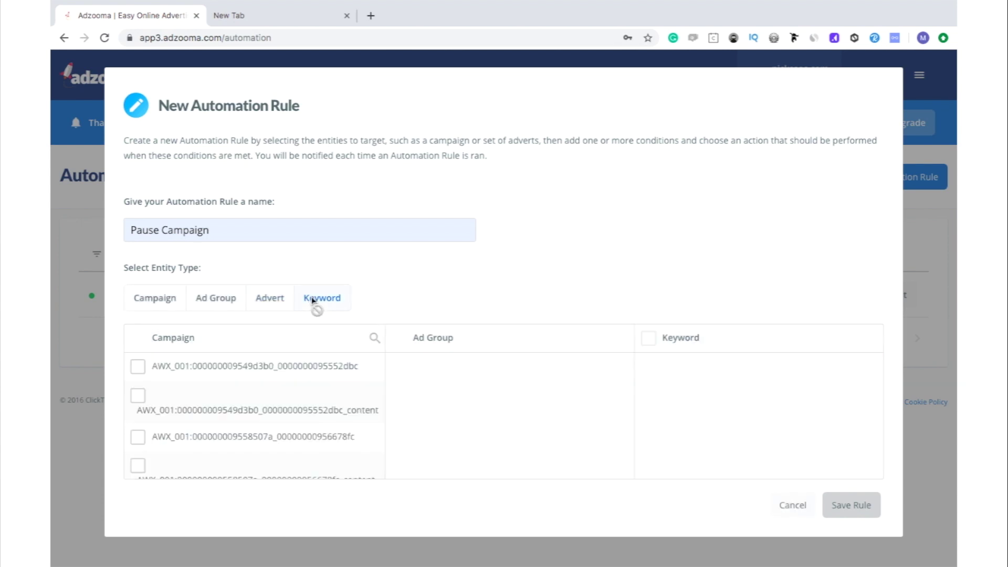
click(285, 301)
Target every advert in the second campaign's online_1 ad group.
click(137, 395)
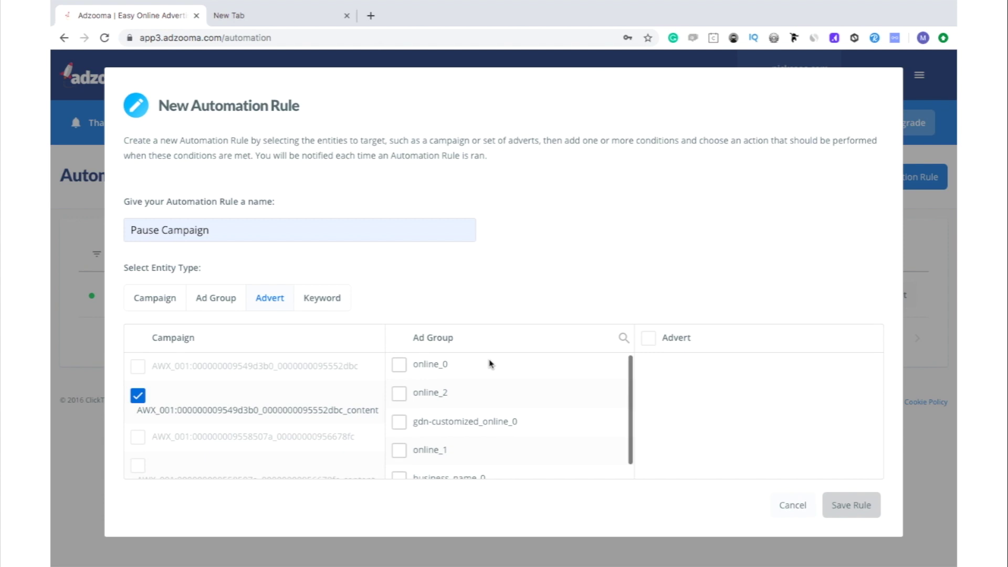
scroll(492, 390, down, 1)
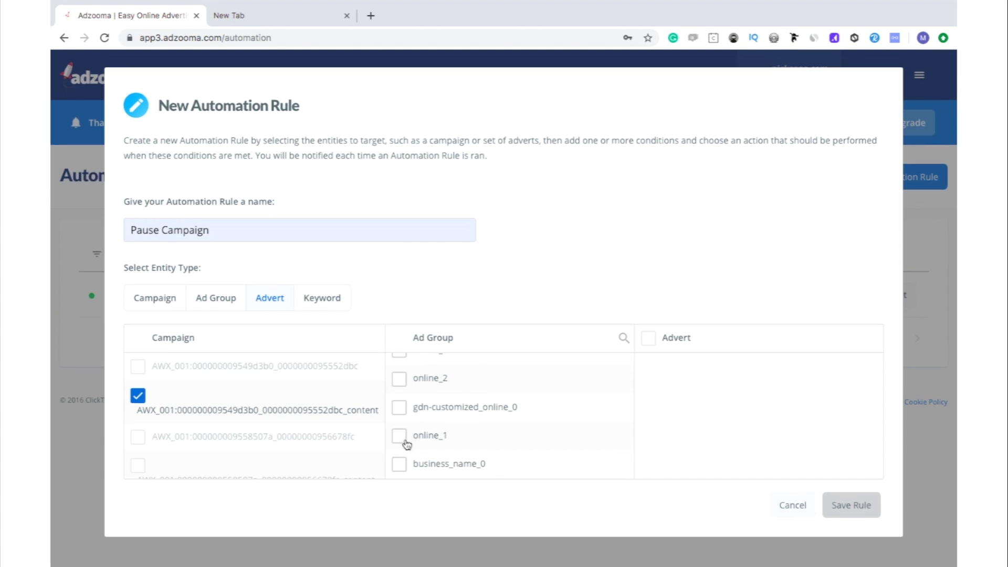
click(406, 442)
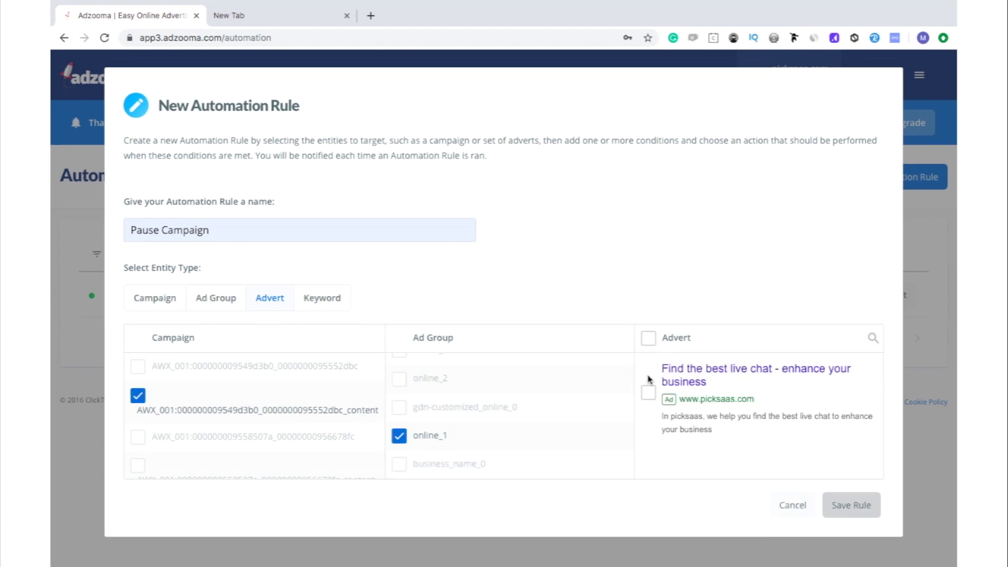
click(648, 340)
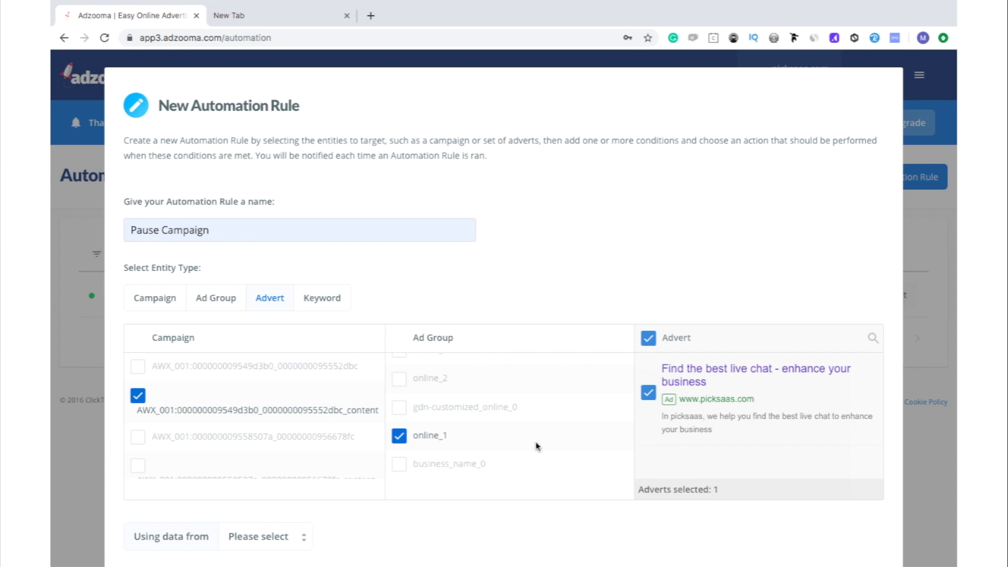
scroll(535, 446, down, 2)
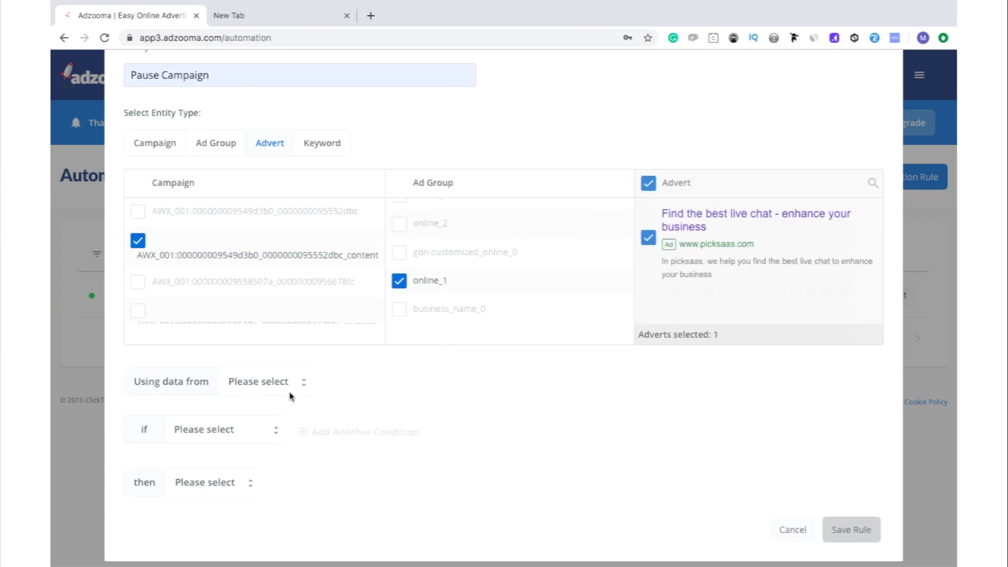
Use This Week's data with a Clicks greater than 100 condition.
click(288, 387)
click(285, 394)
click(239, 429)
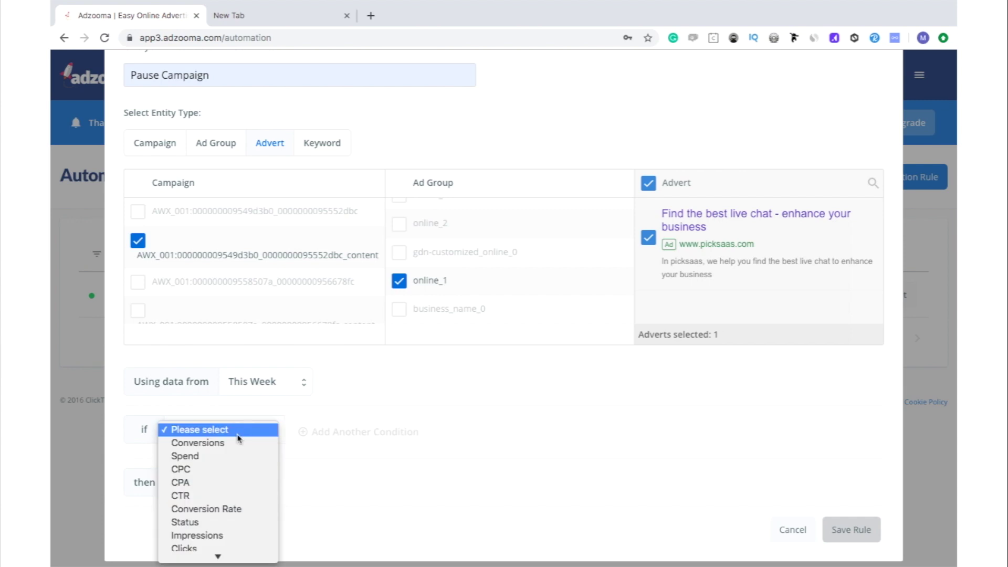
scroll(230, 471, down, 1)
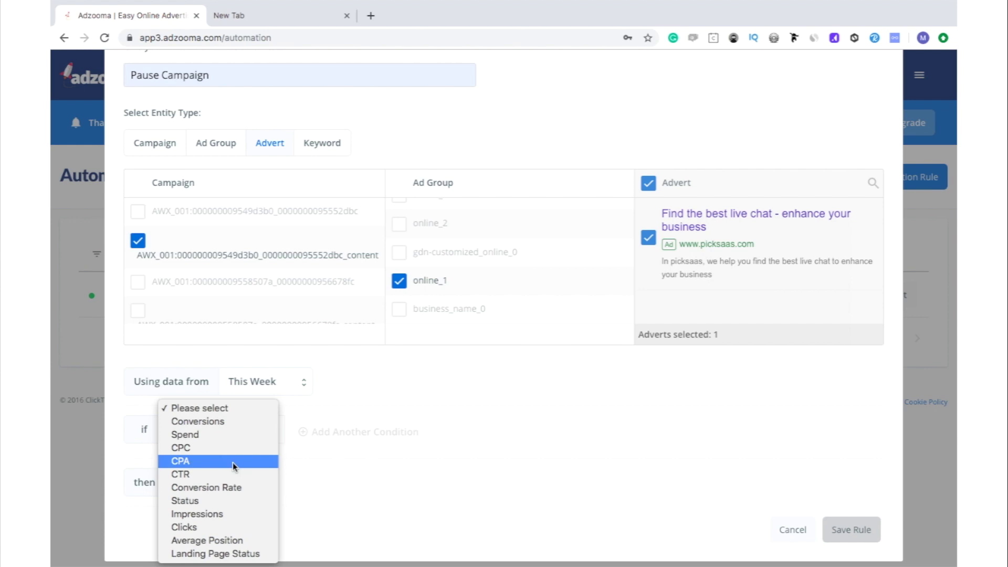
click(210, 526)
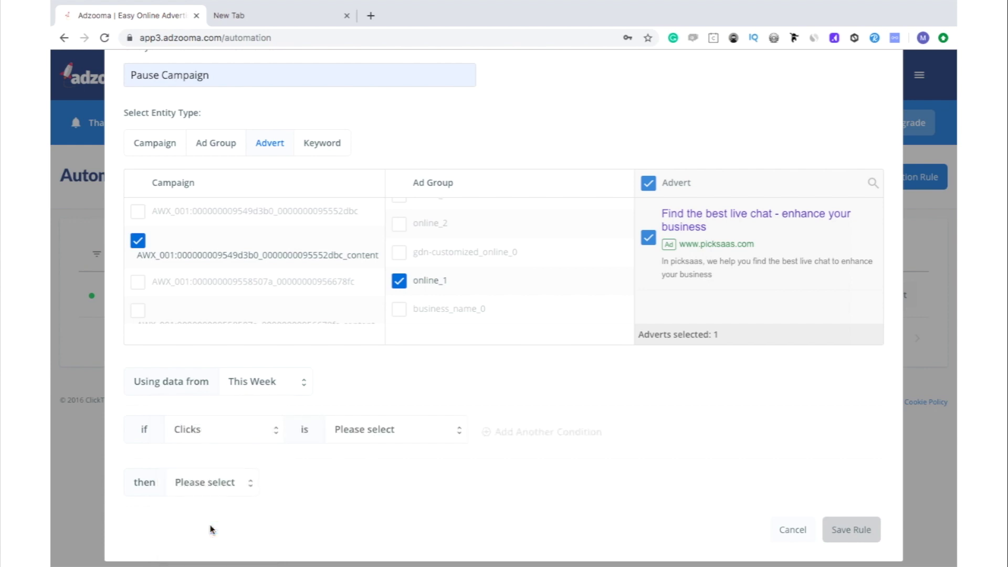
click(371, 432)
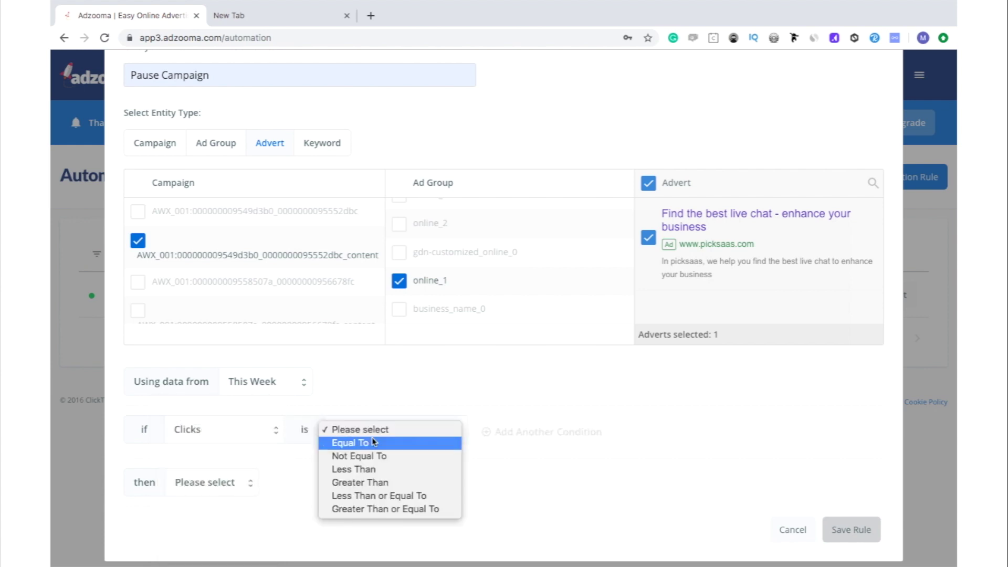
click(368, 480)
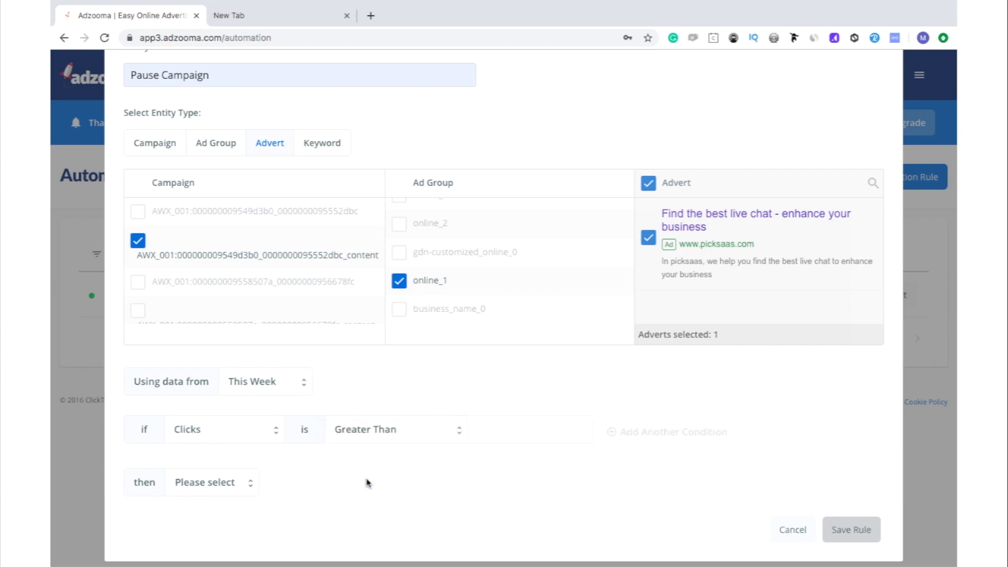
text(100)
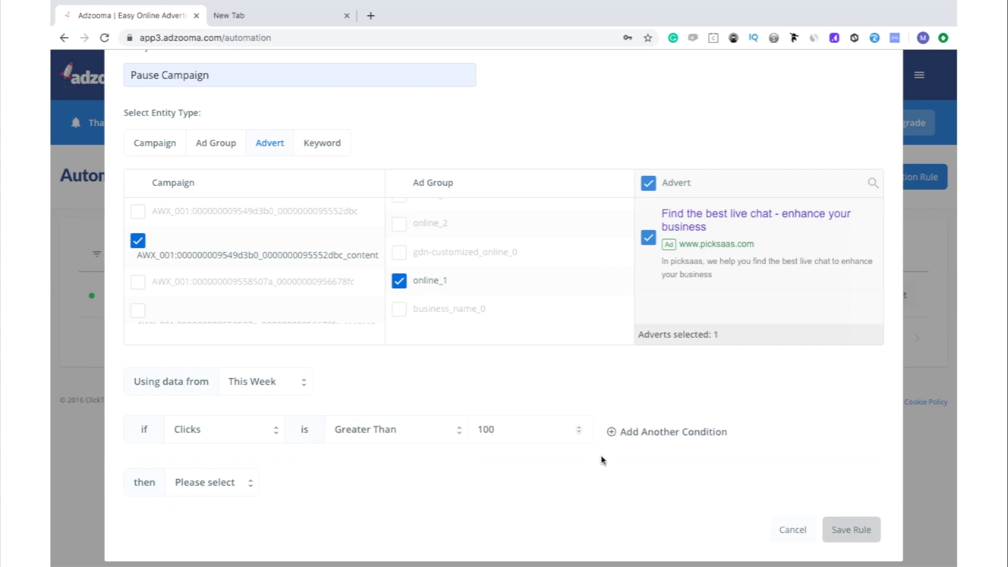
Add a second condition: CPC greater than or equal to 100 zł.
click(619, 434)
scroll(620, 447, down, 2)
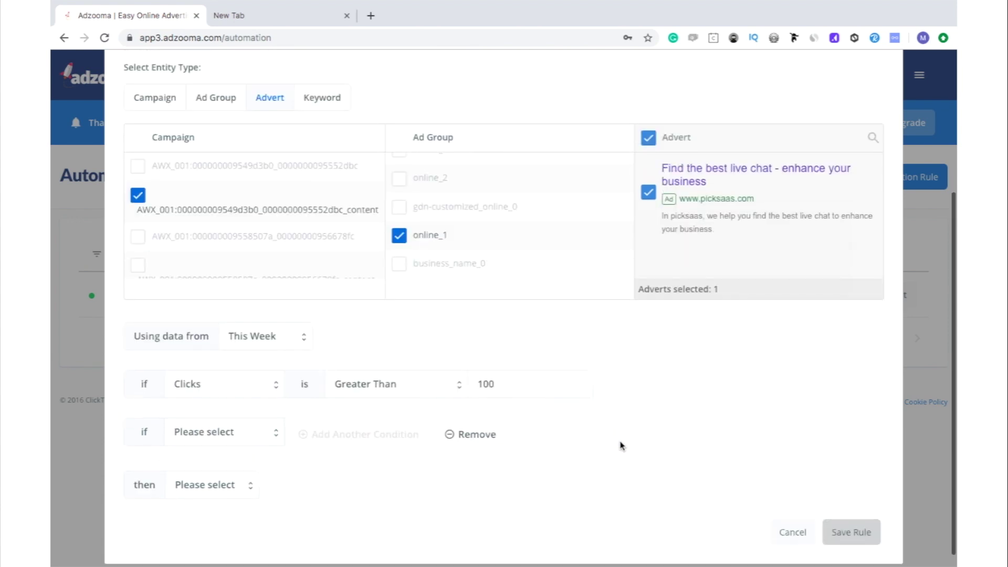
click(246, 428)
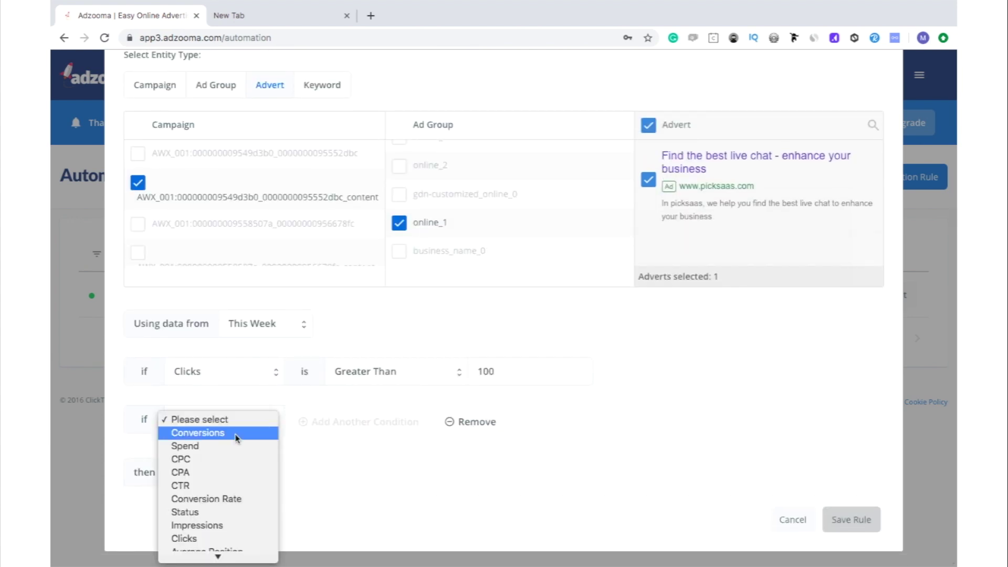
click(210, 459)
click(365, 426)
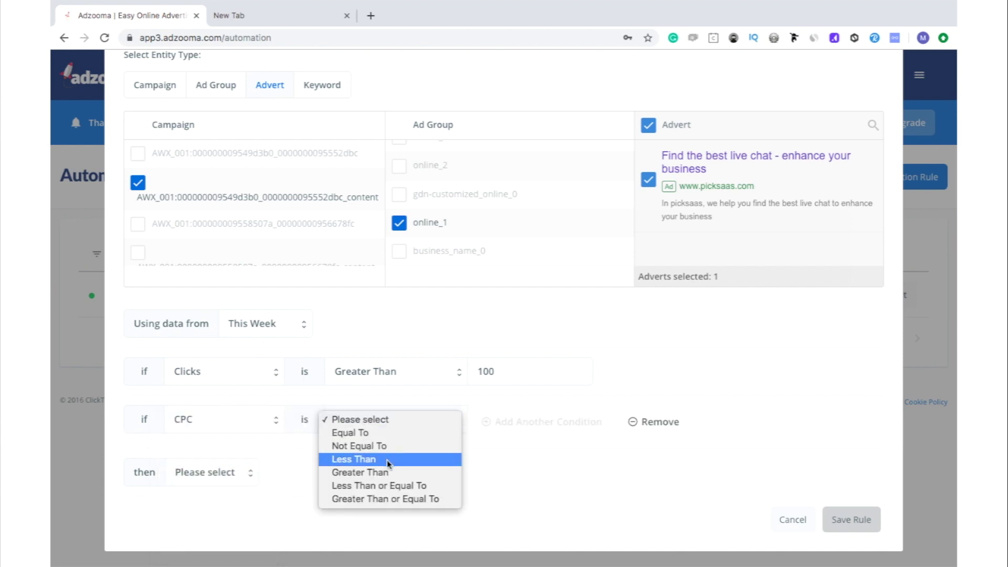
click(383, 499)
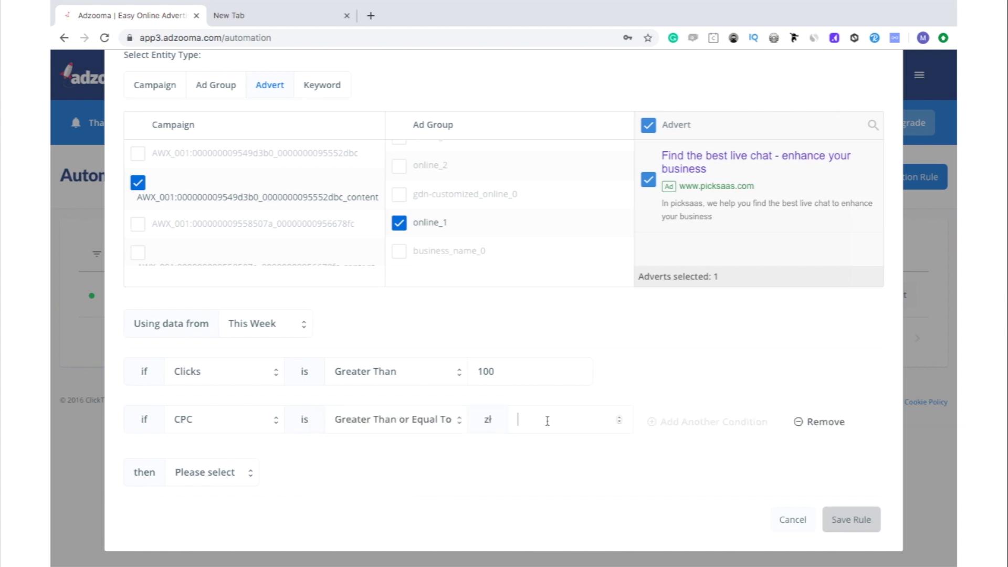
text(100)
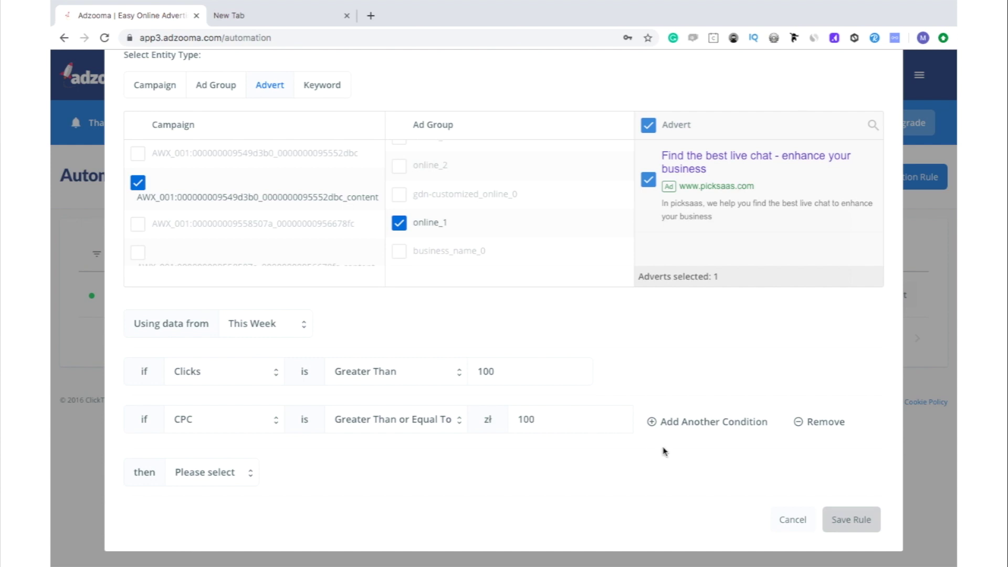
Make the rule change the advert's status to Paused and save it.
click(229, 476)
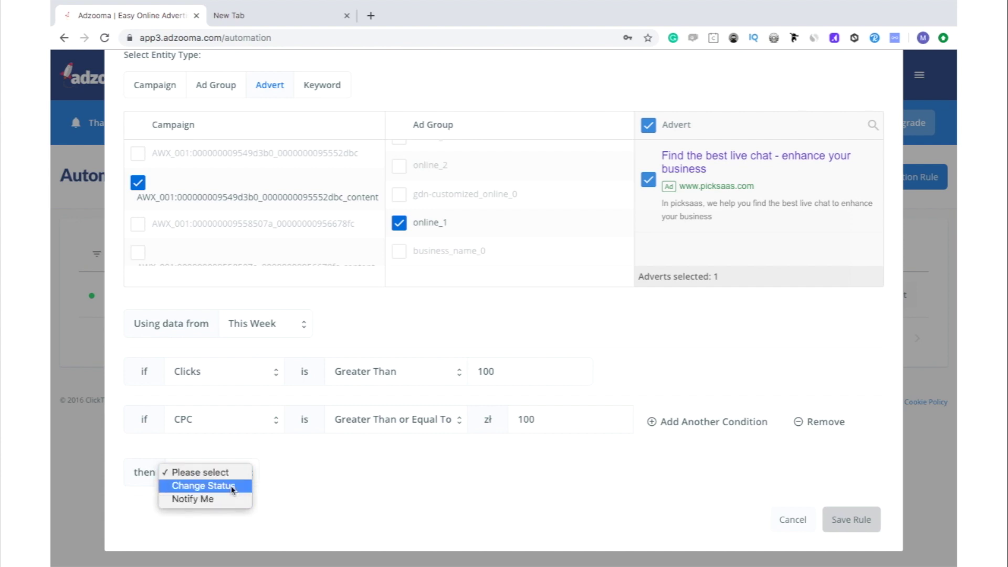
click(232, 486)
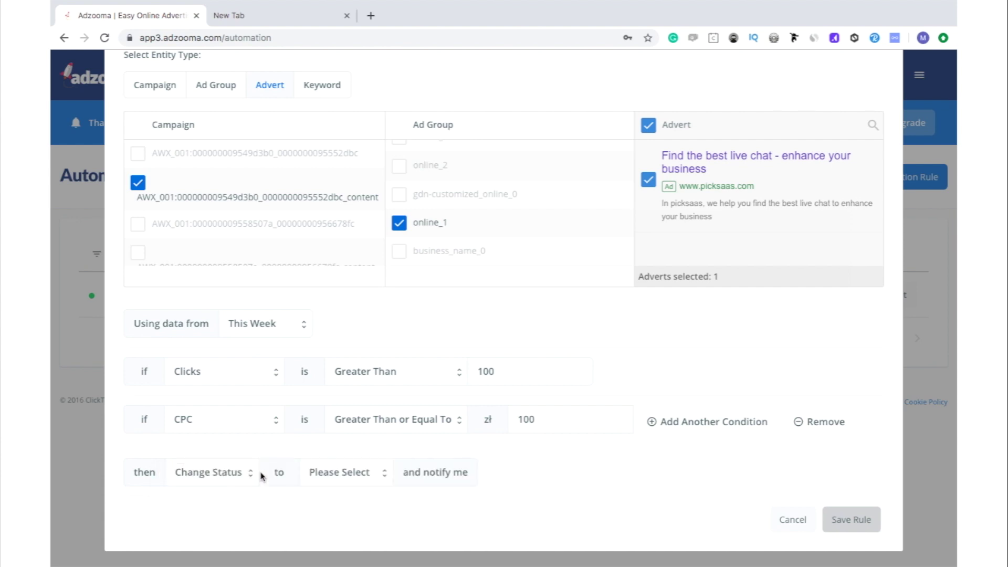
click(355, 476)
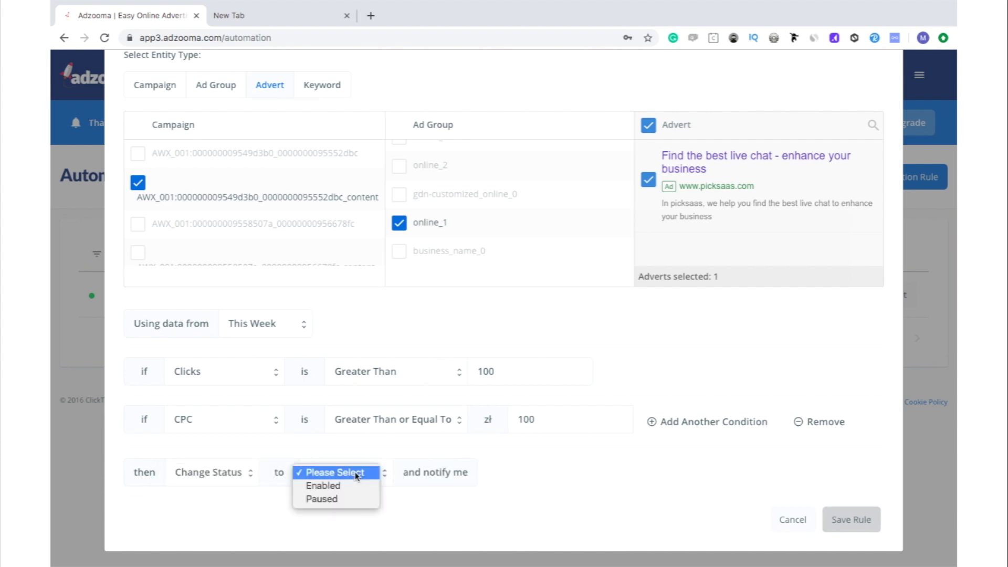
click(358, 499)
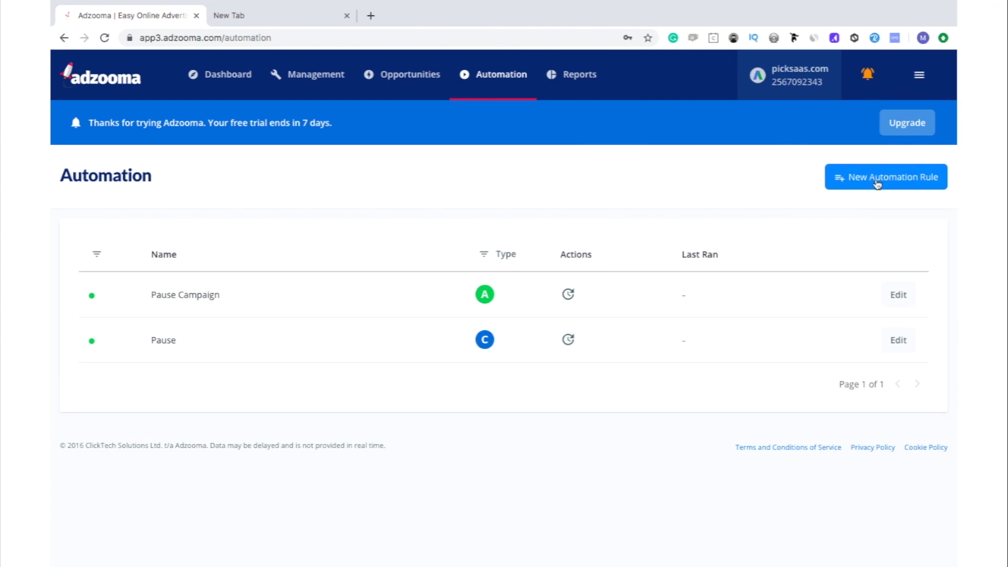
click(877, 180)
Name the new rule 'Change bid' and target it at the Remarketing CRM campaign.
click(285, 230)
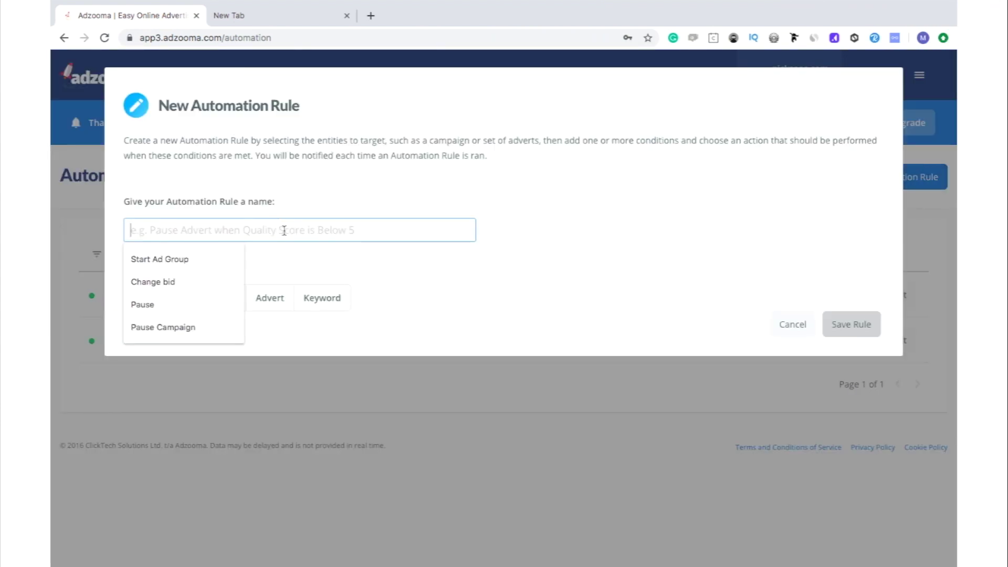
text(Change)
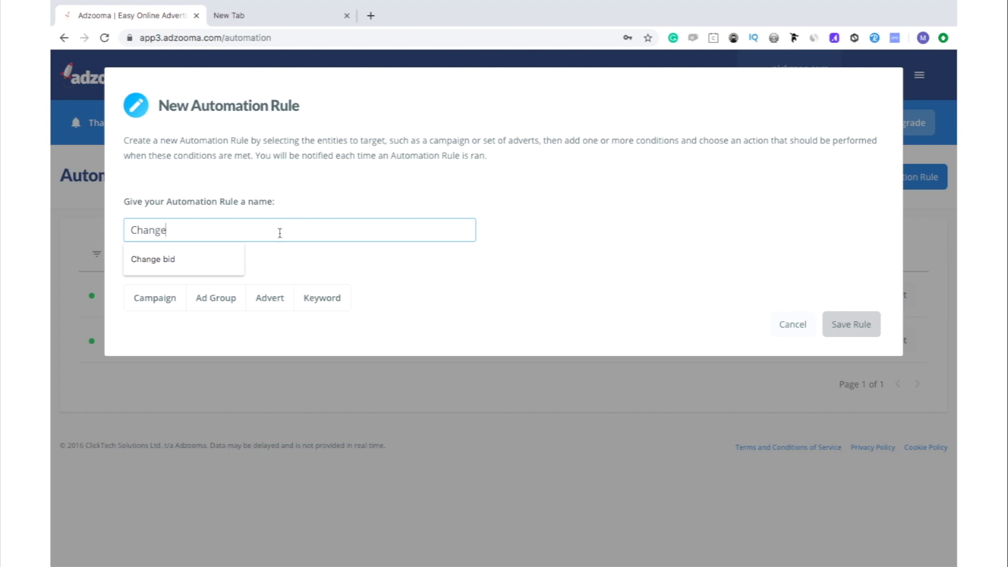
click(225, 264)
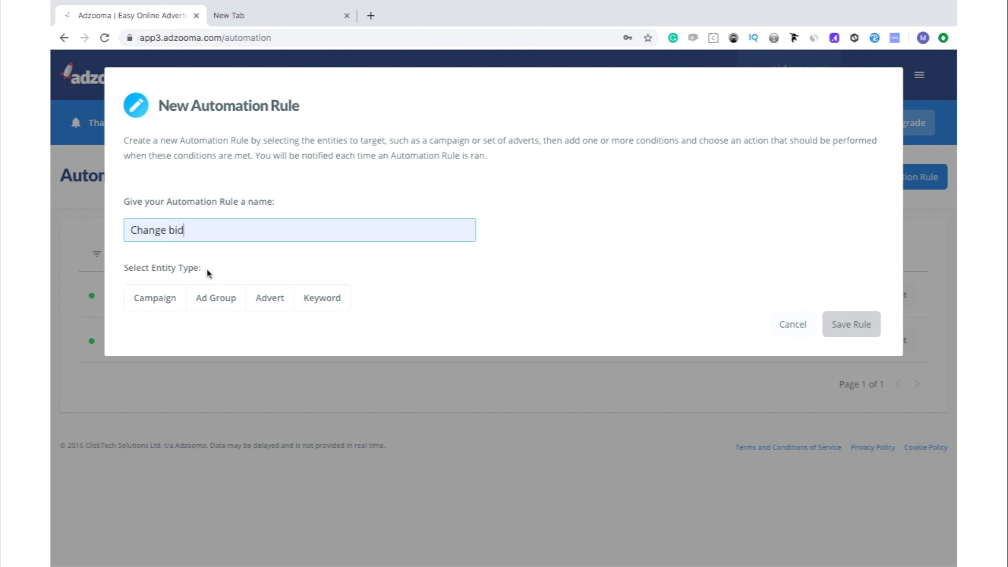
click(162, 293)
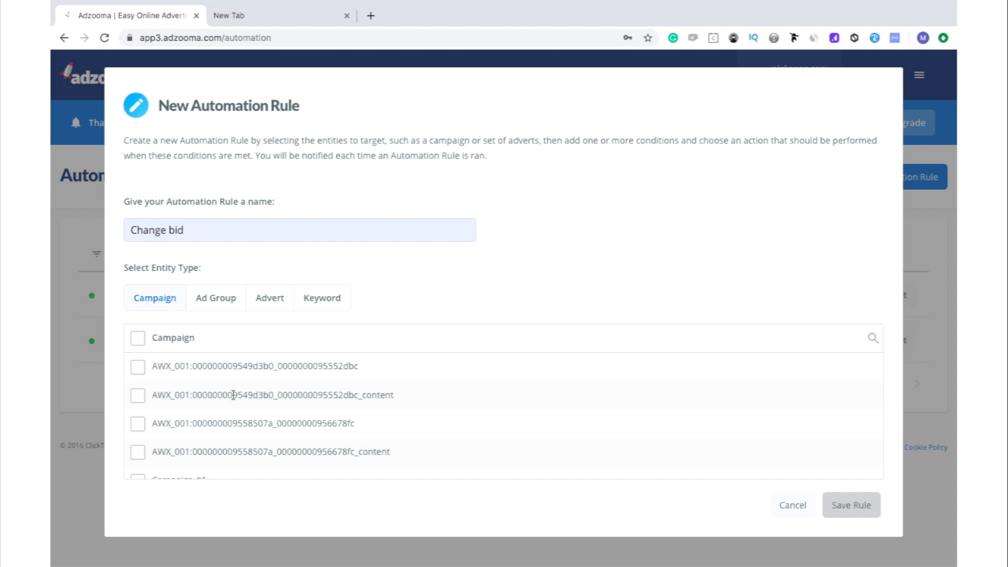
scroll(233, 395, down, 3)
scroll(233, 395, down, 2)
scroll(232, 394, down, 2)
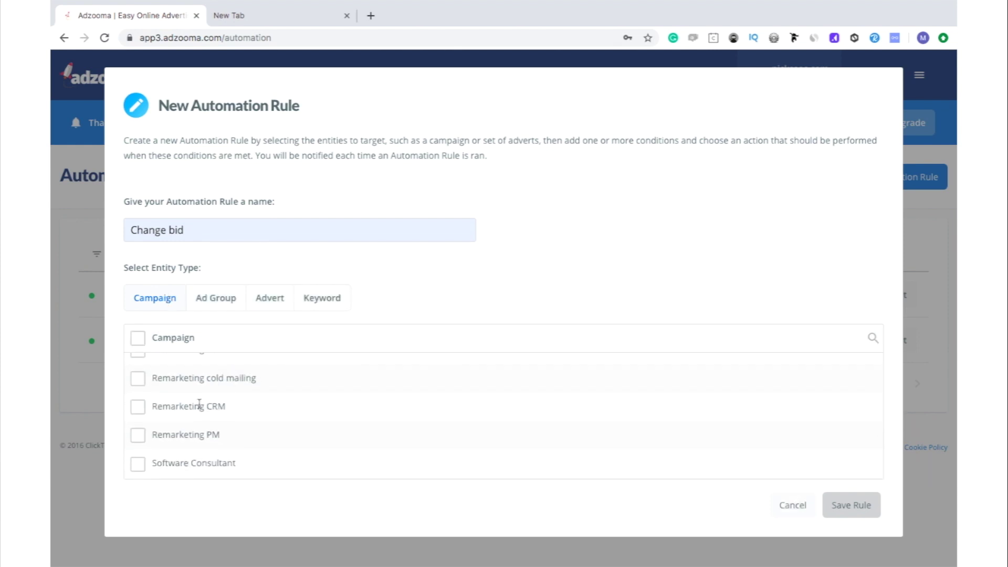
click(138, 406)
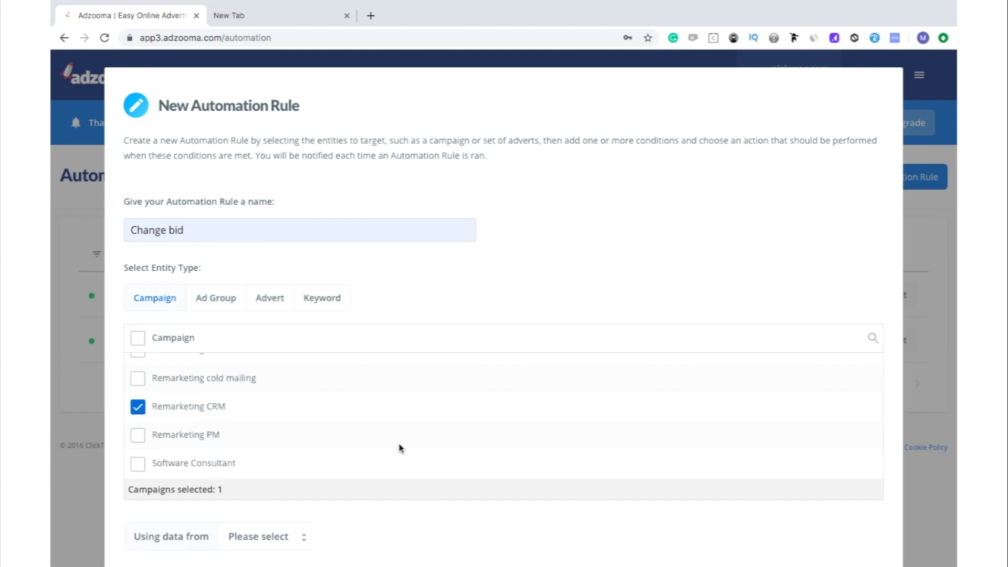
scroll(399, 448, down, 2)
scroll(398, 448, down, 1)
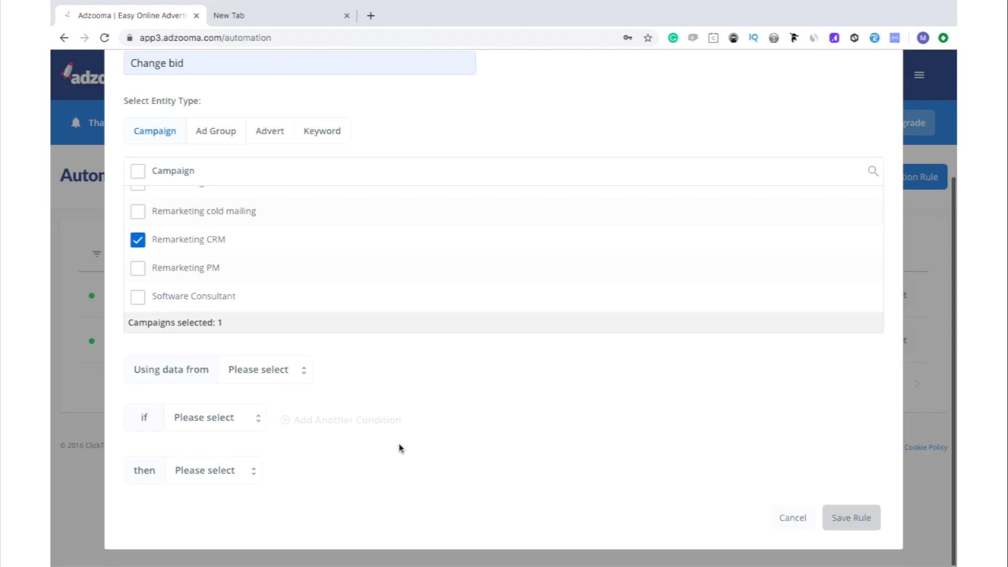
Use last month's data with the condition Conversions Equal To 25, and add another condition.
click(284, 369)
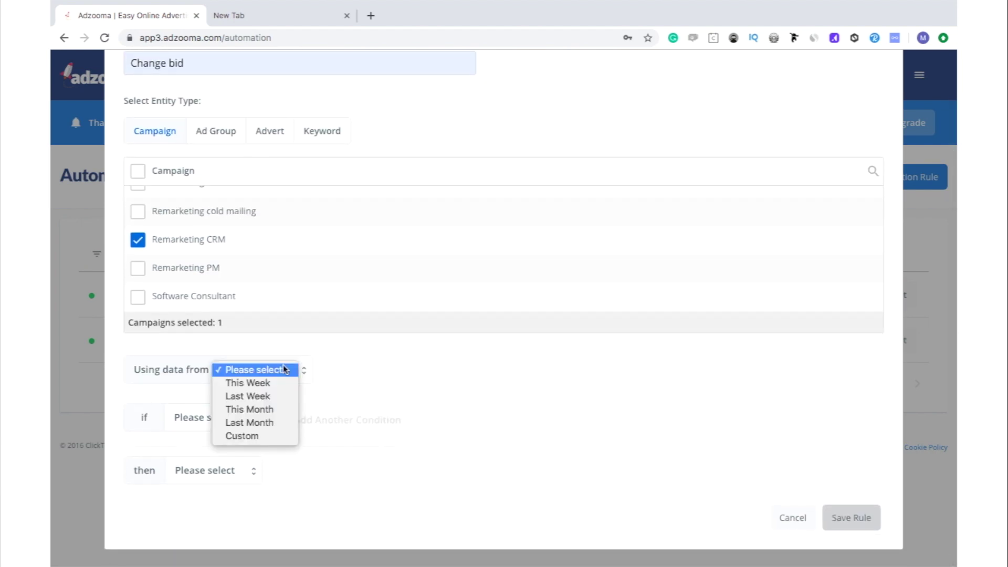
click(277, 421)
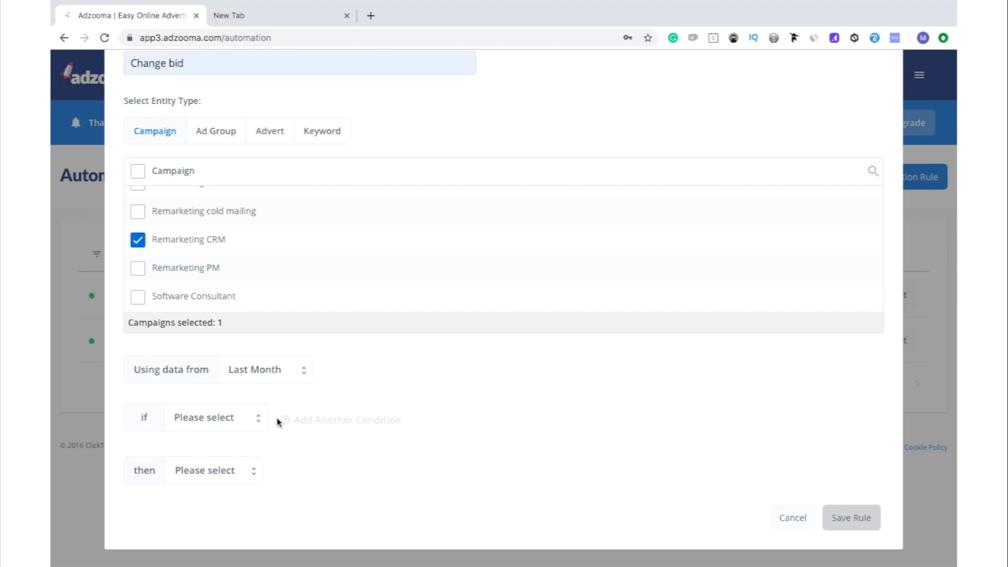
click(234, 424)
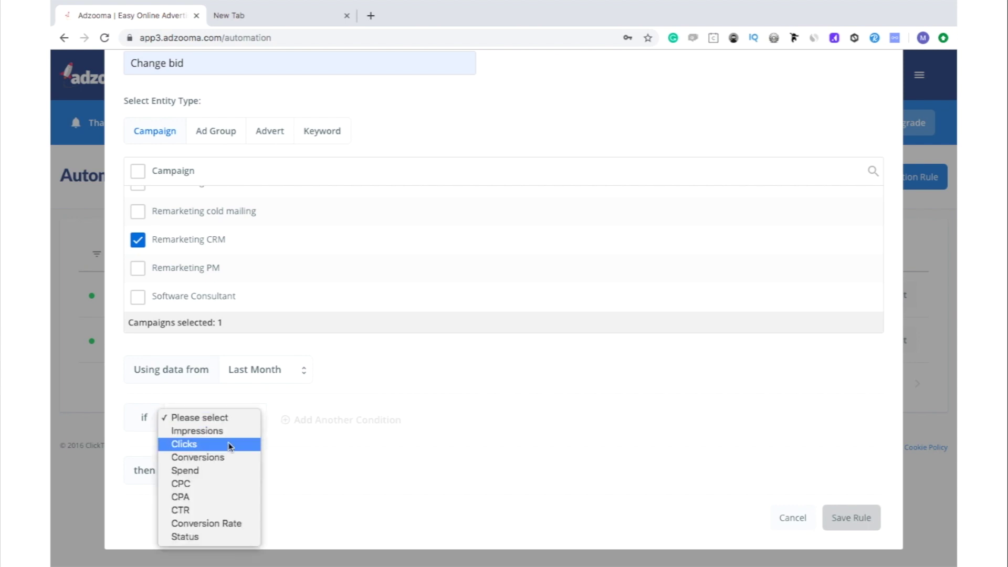
click(226, 457)
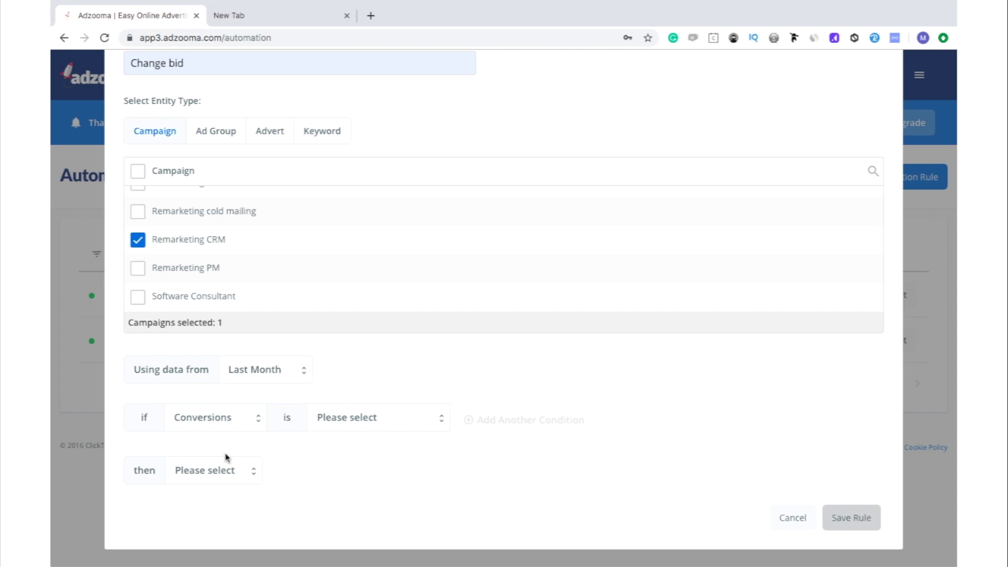
click(365, 420)
click(367, 430)
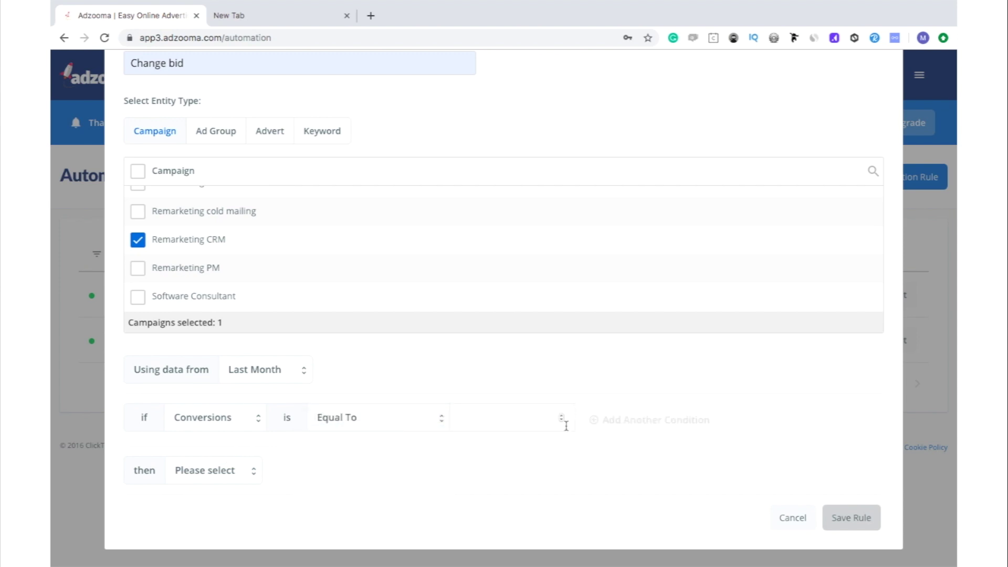
click(540, 426)
text(25)
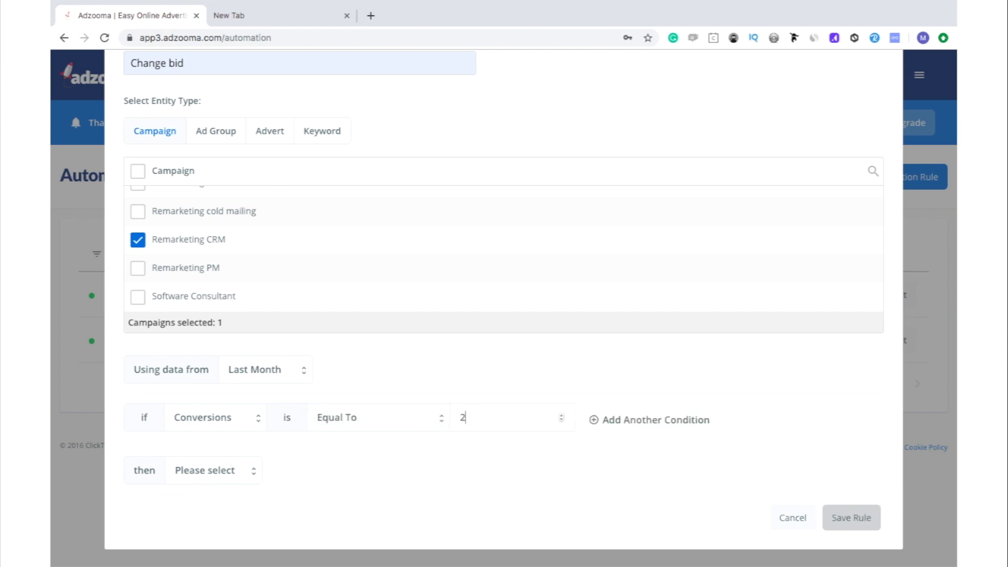
click(626, 430)
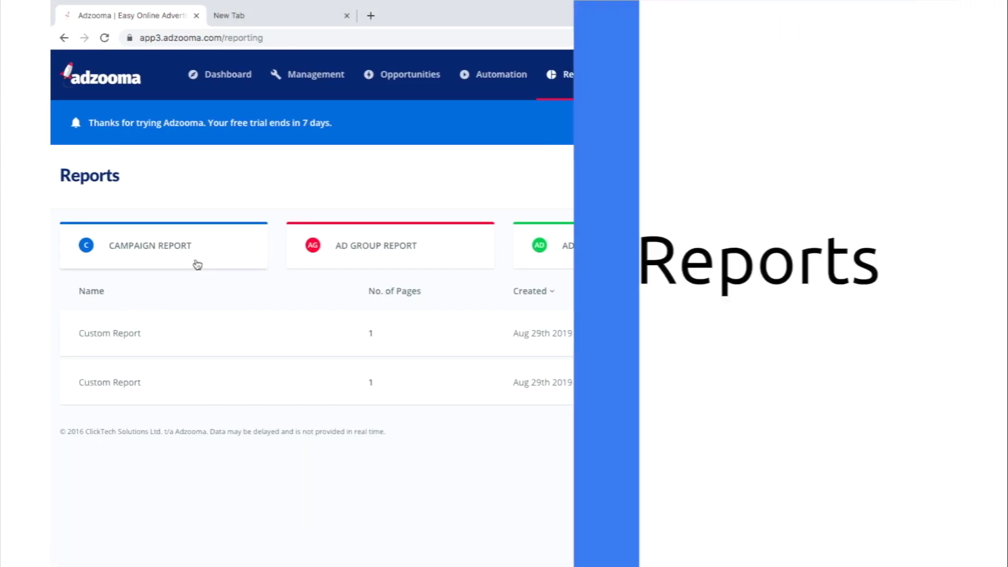
Review the Campaign Report, return to the reports list, and move on to the Advert Report.
click(195, 261)
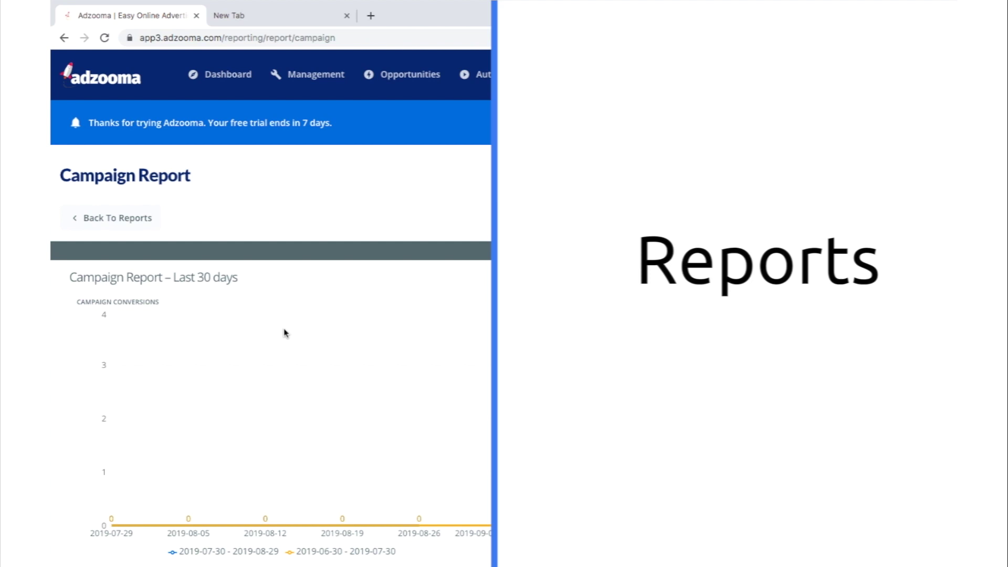
scroll(284, 331, down, 5)
scroll(285, 332, down, 3)
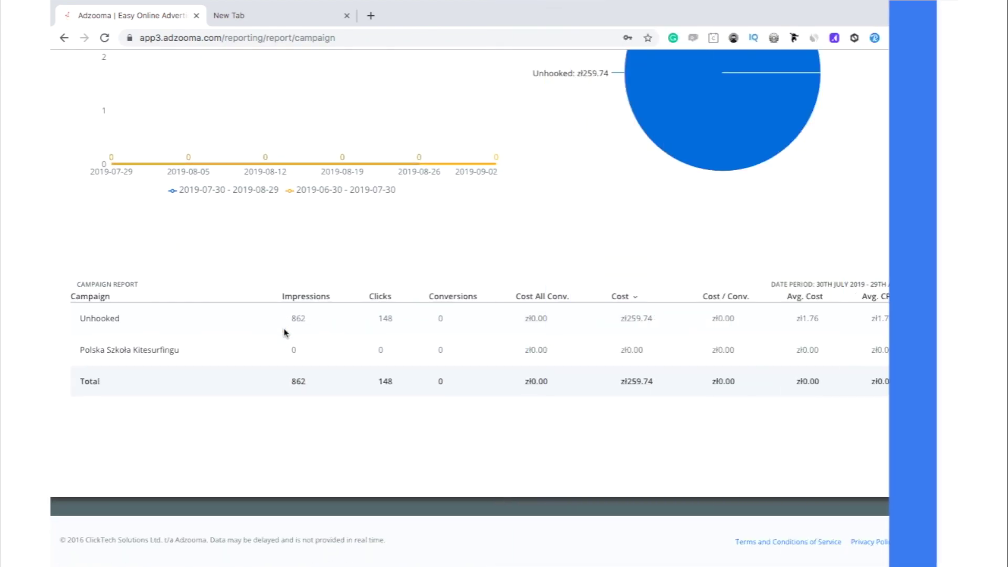
scroll(284, 333, up, 3)
scroll(284, 332, up, 1)
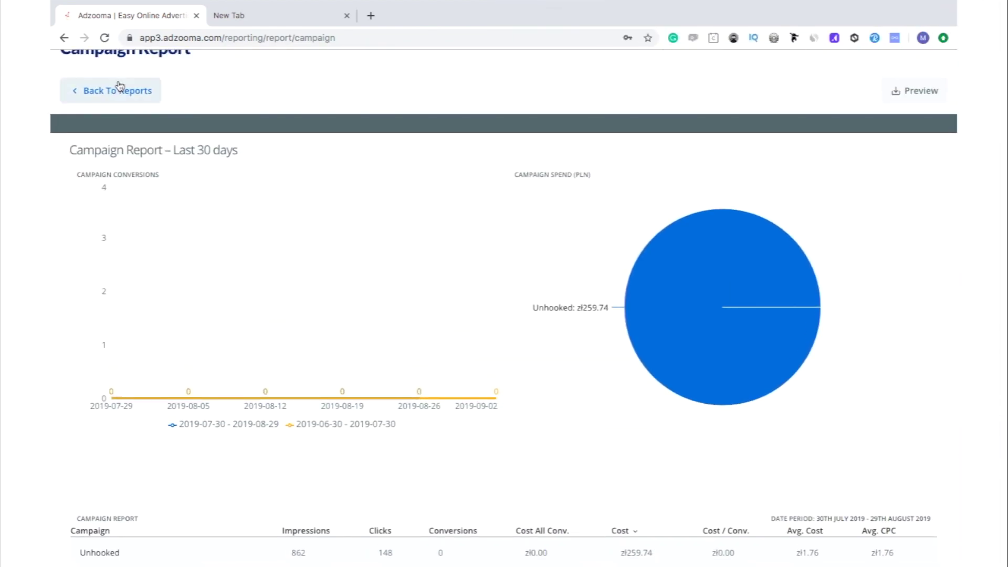
click(125, 88)
click(608, 250)
scroll(625, 128, down, 1)
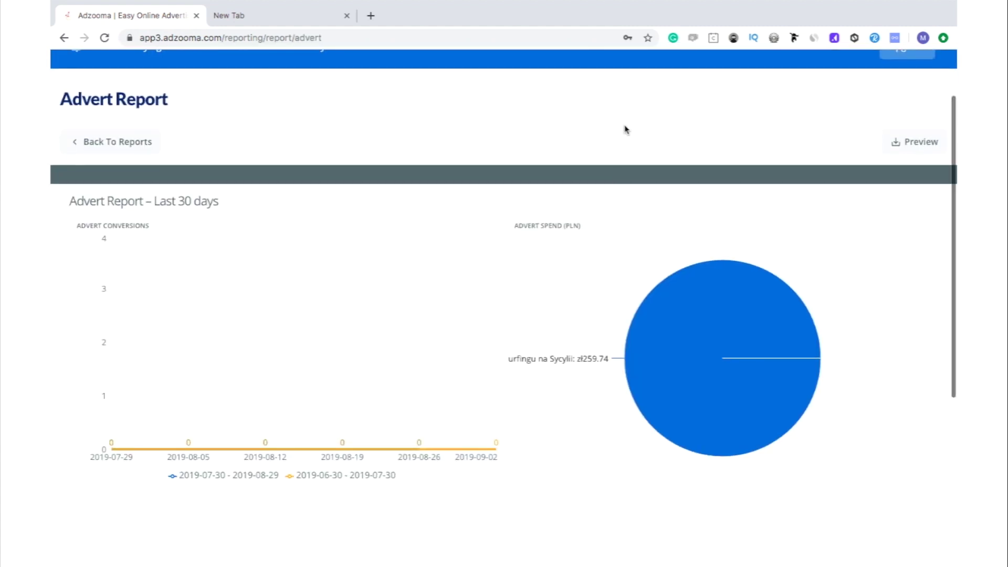
scroll(631, 137, down, 3)
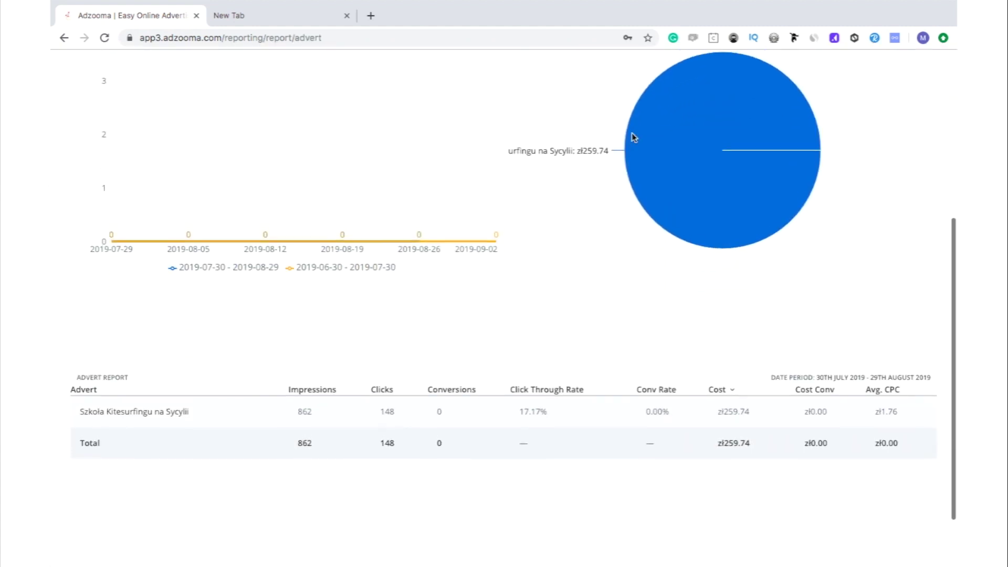
scroll(633, 137, up, 3)
click(899, 150)
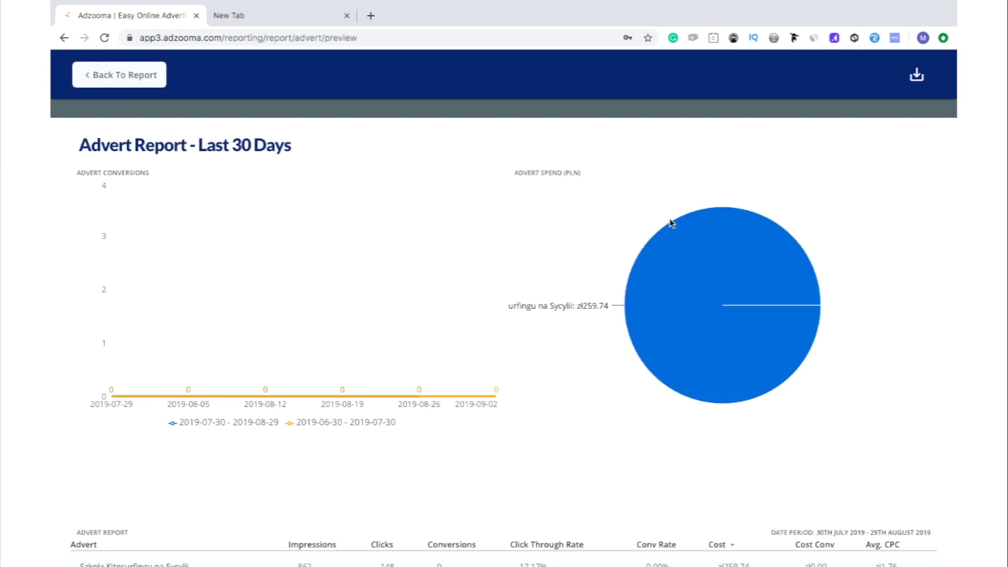
scroll(670, 221, down, 1)
scroll(670, 220, down, 2)
scroll(669, 225, up, 3)
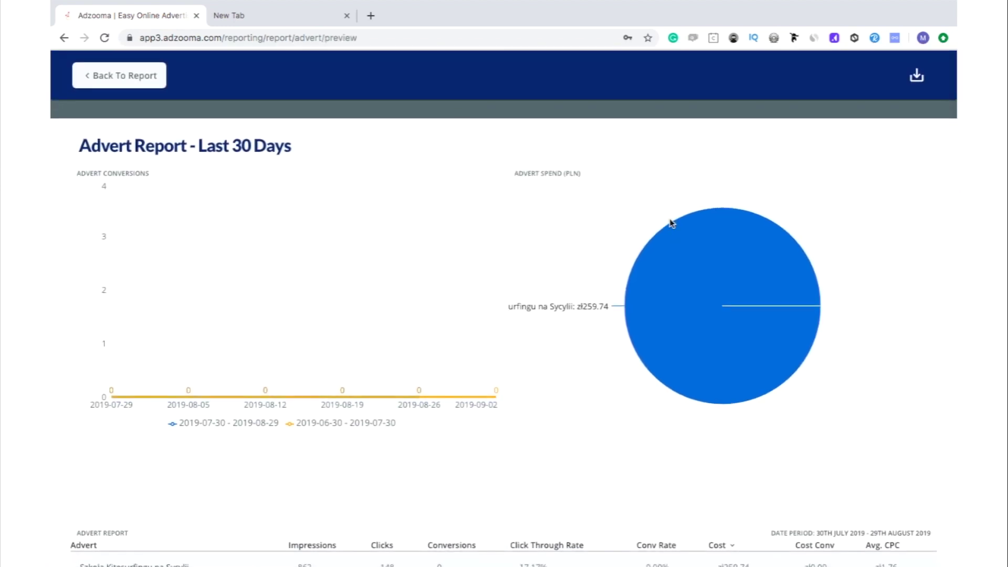
click(120, 80)
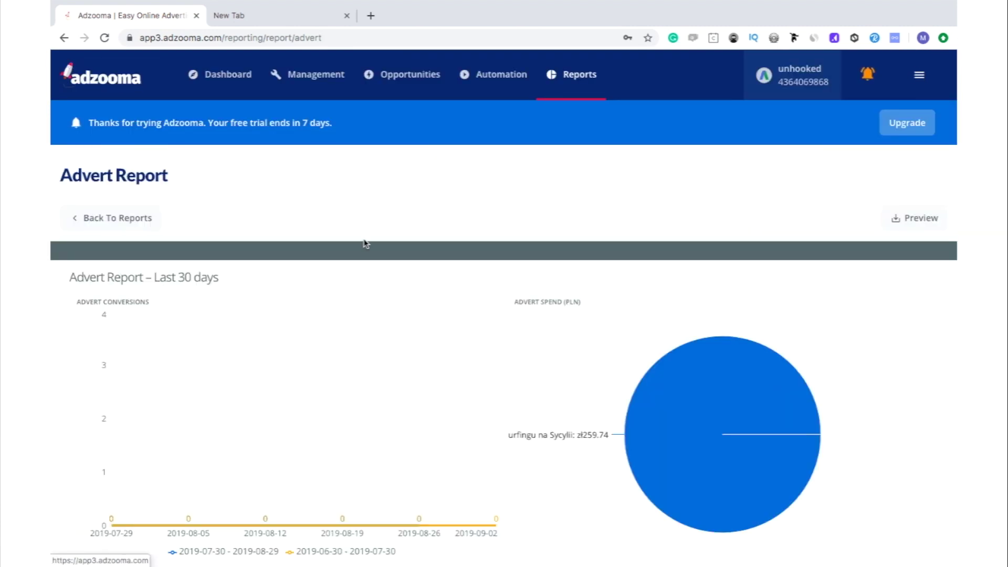
click(117, 223)
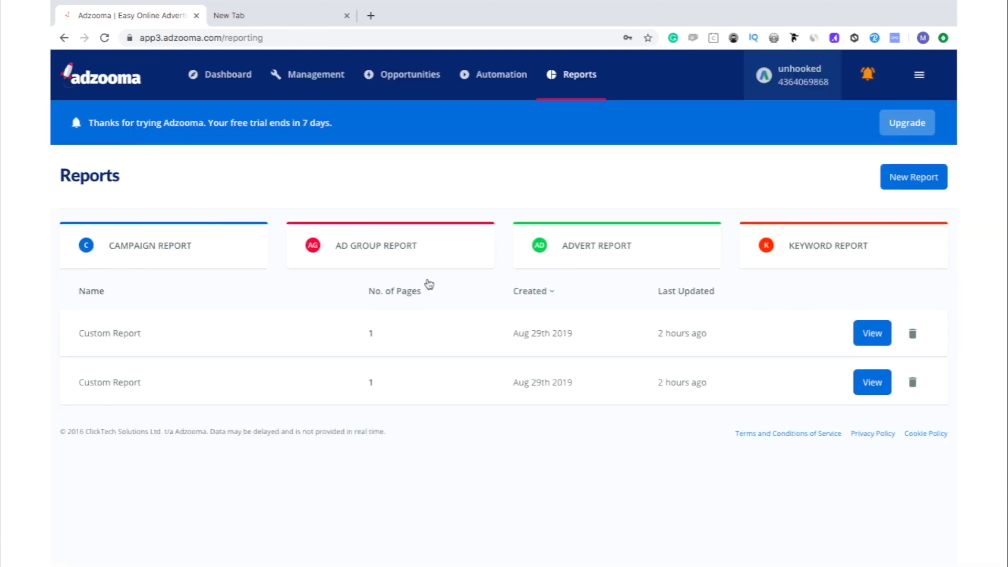
click(775, 259)
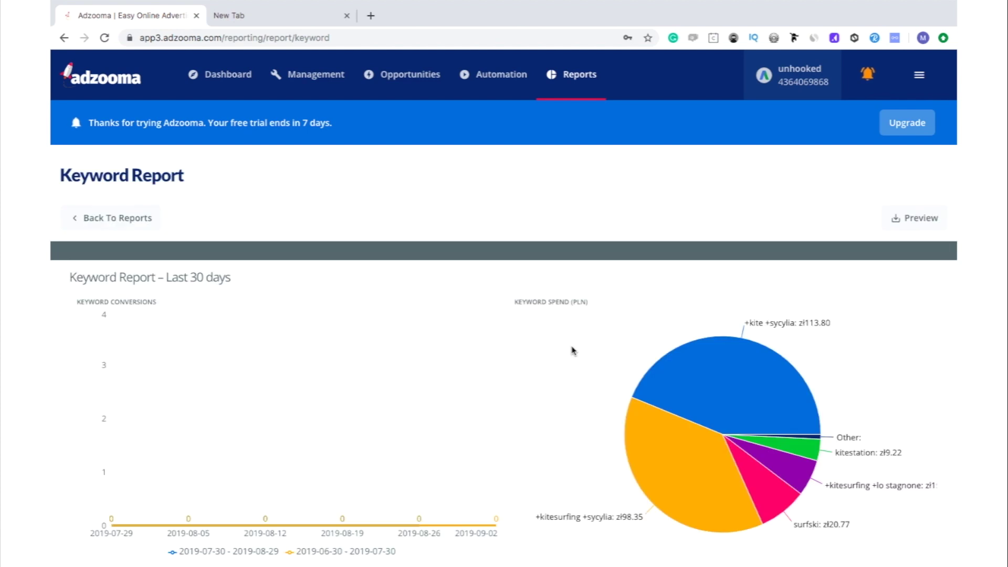
scroll(571, 349, down, 2)
scroll(572, 351, down, 1)
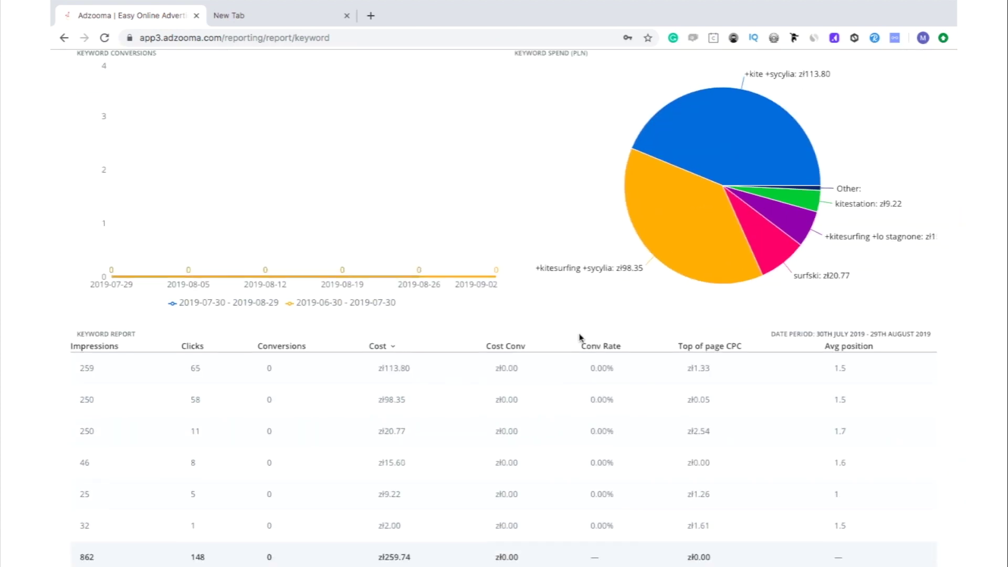
scroll(656, 230, down, 2)
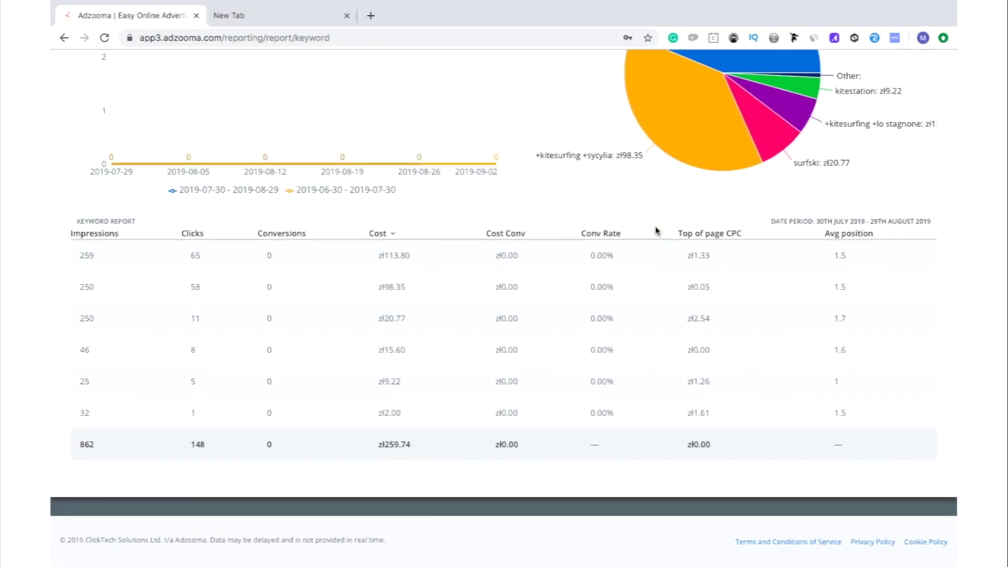
scroll(656, 230, up, 2)
scroll(655, 228, up, 3)
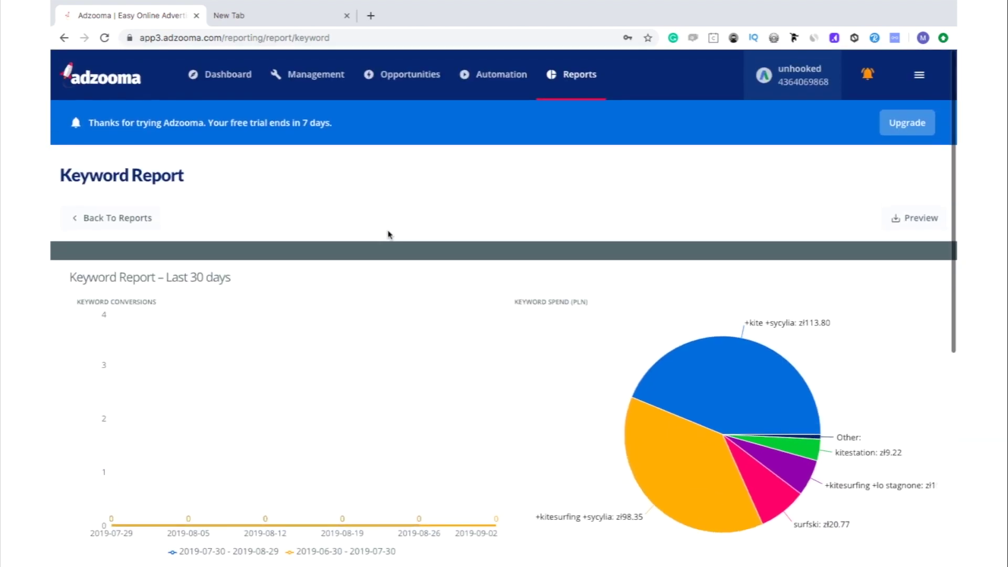
click(118, 220)
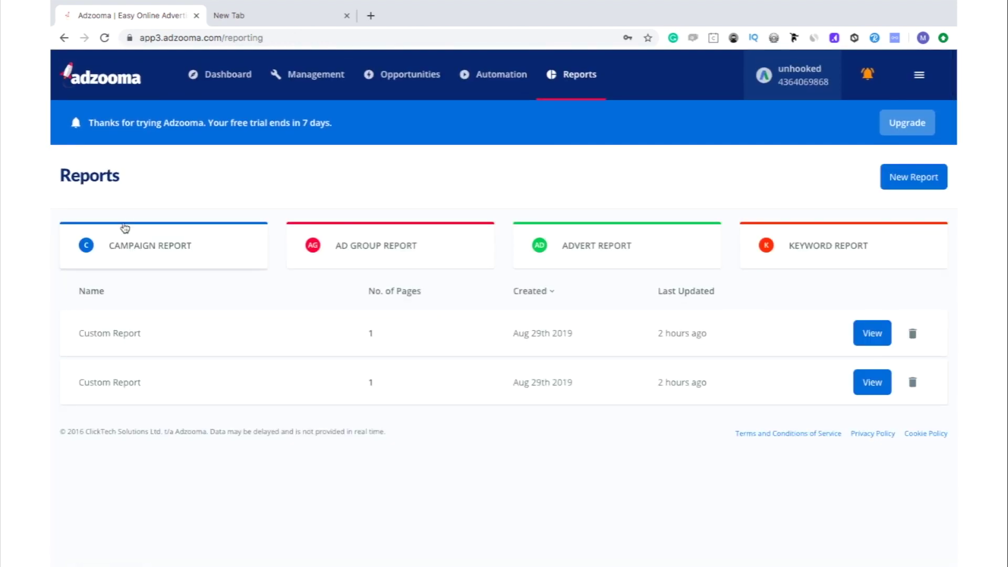
Create a new custom report and give its first page a multi-panel grid layout.
click(908, 175)
scroll(661, 214, down, 1)
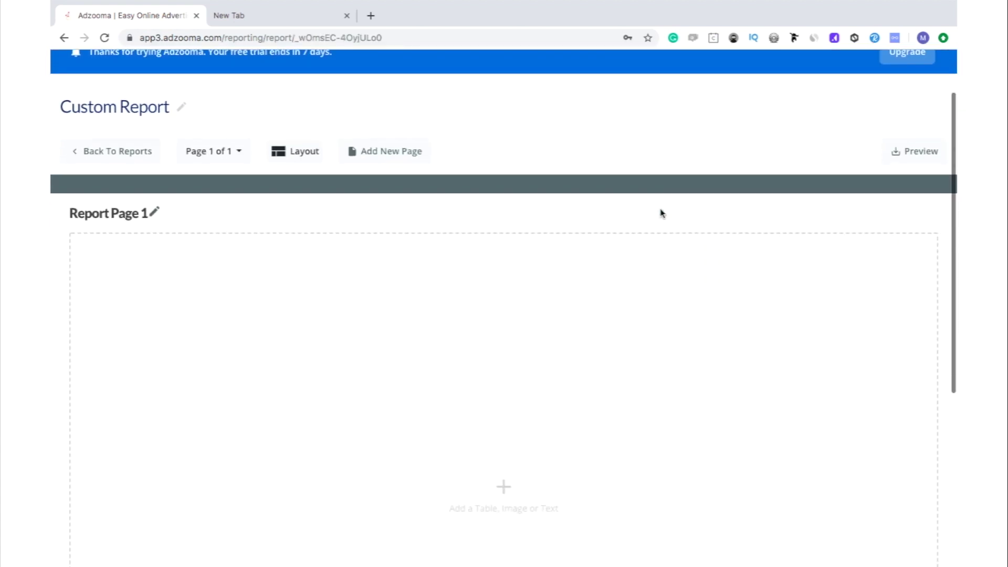
click(298, 145)
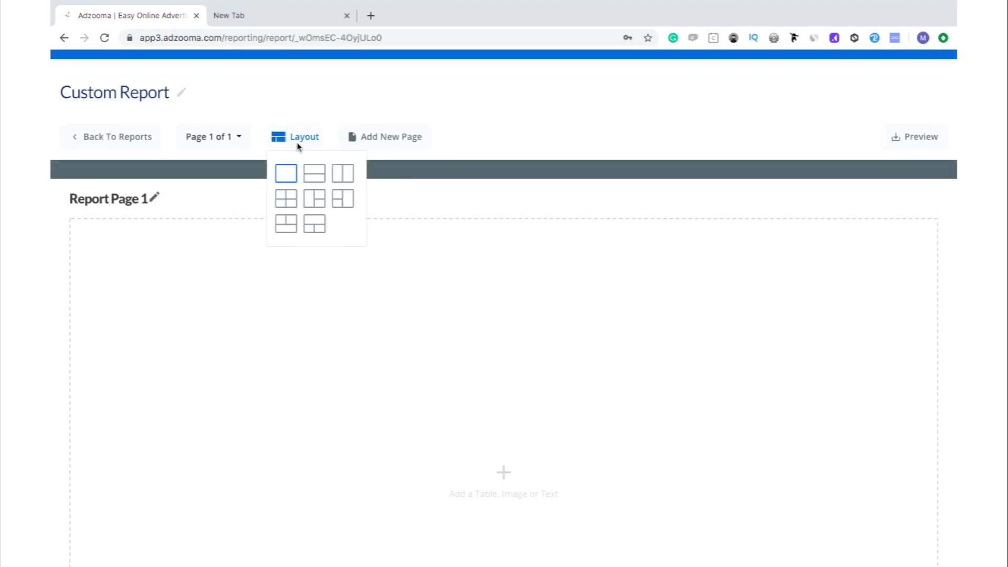
click(313, 199)
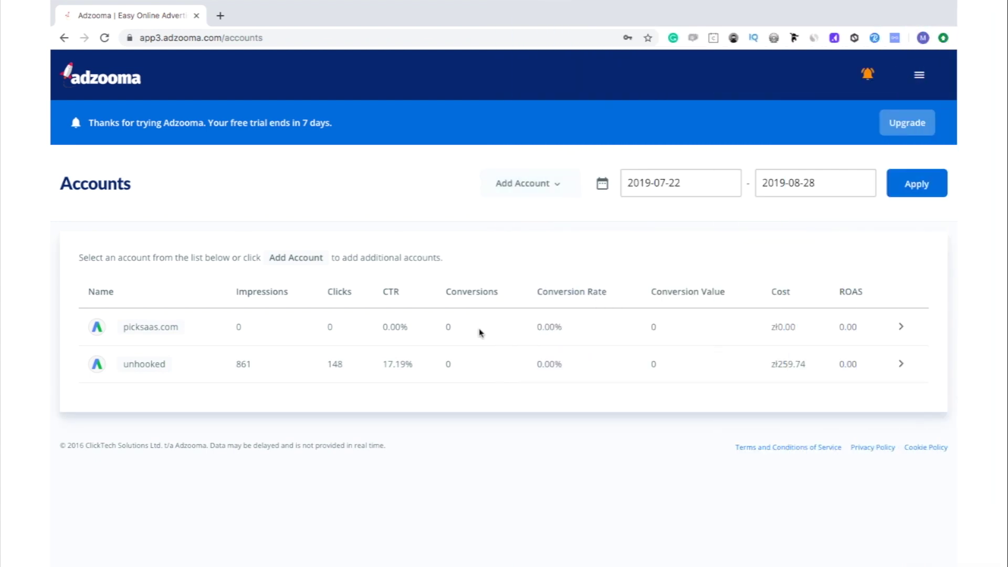
Add a Facebook account and approve Adzooma's access via the 'Kontynuuj jako…' permission prompt.
click(553, 190)
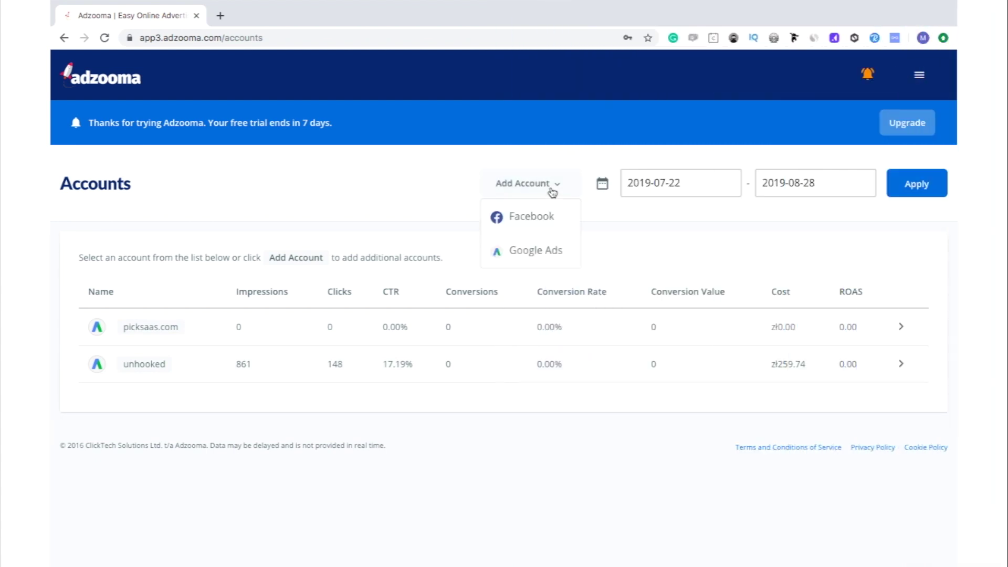
click(548, 216)
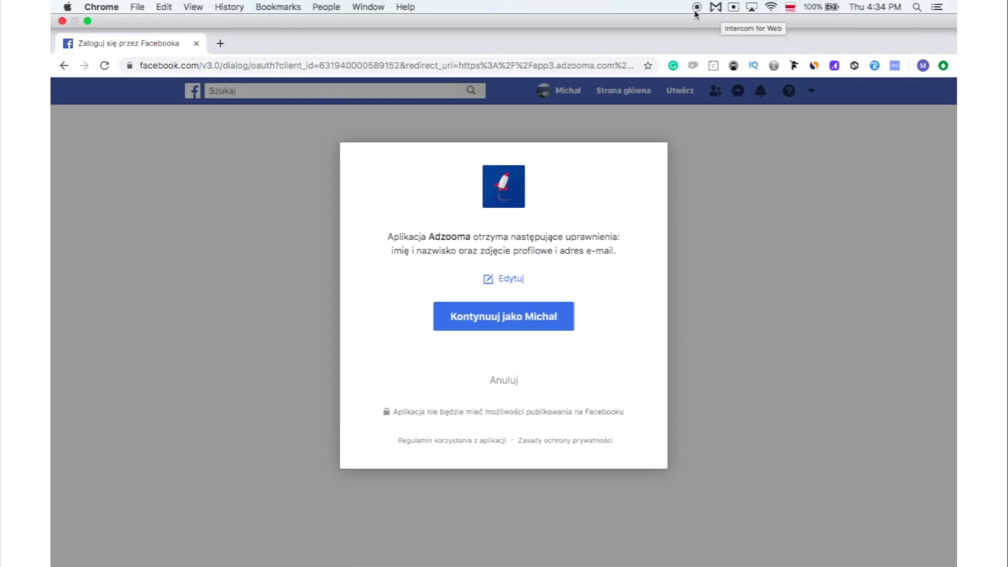
click(504, 288)
click(918, 82)
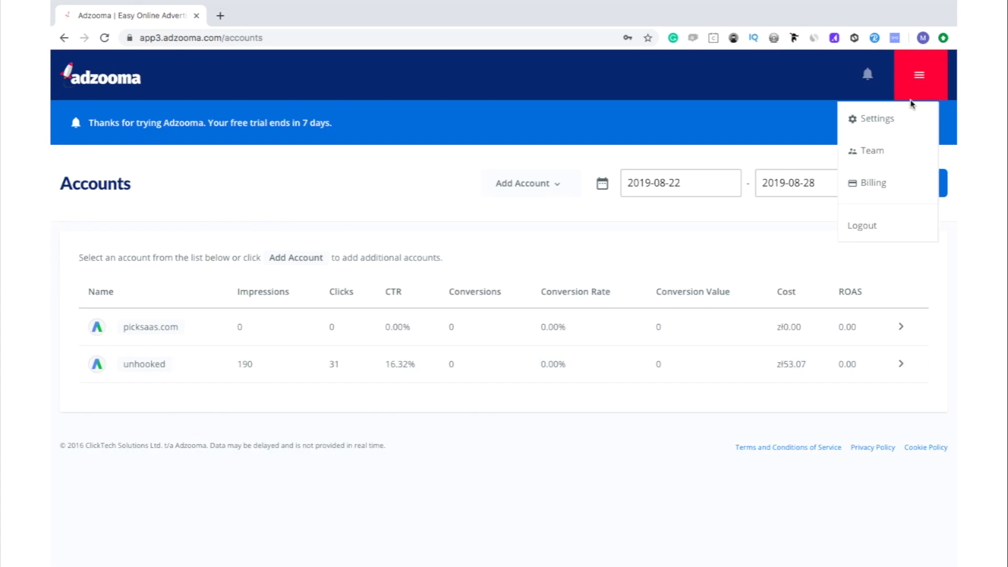
Review the Settings page's account, password, marketing and notification sections.
click(900, 120)
scroll(871, 271, down, 1)
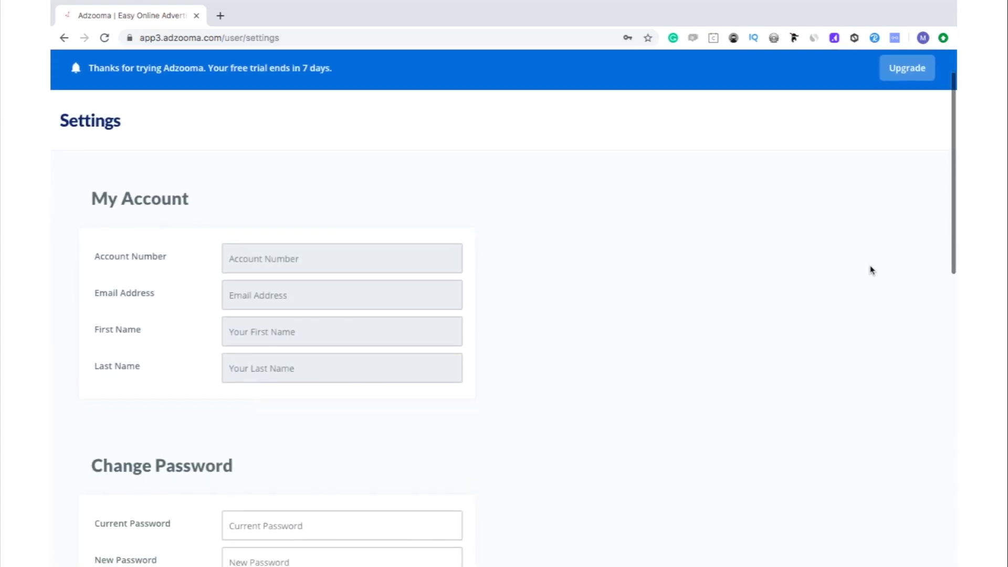
scroll(872, 271, down, 4)
scroll(871, 268, down, 3)
scroll(871, 269, down, 2)
scroll(871, 266, down, 1)
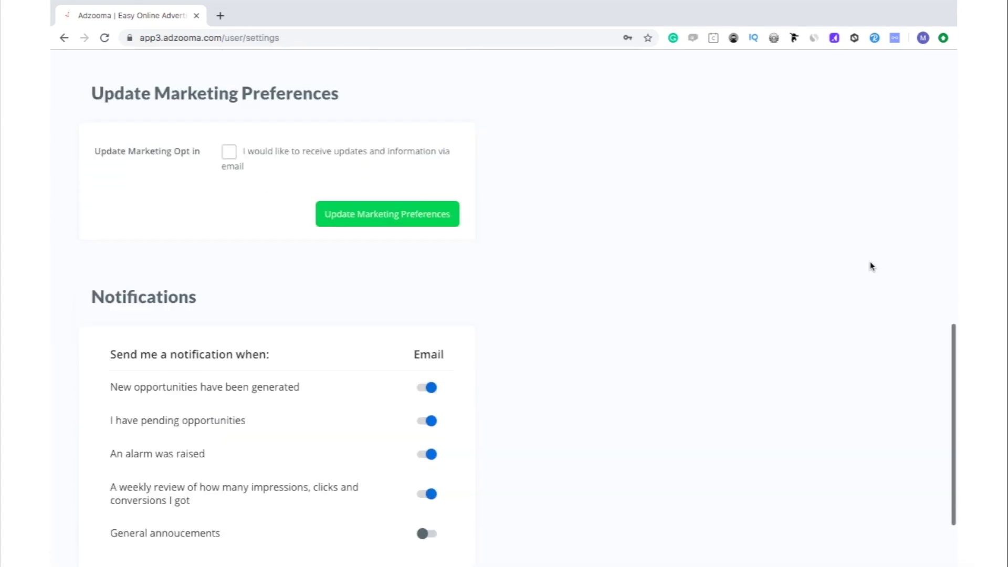
scroll(871, 267, down, 1)
scroll(872, 266, up, 1)
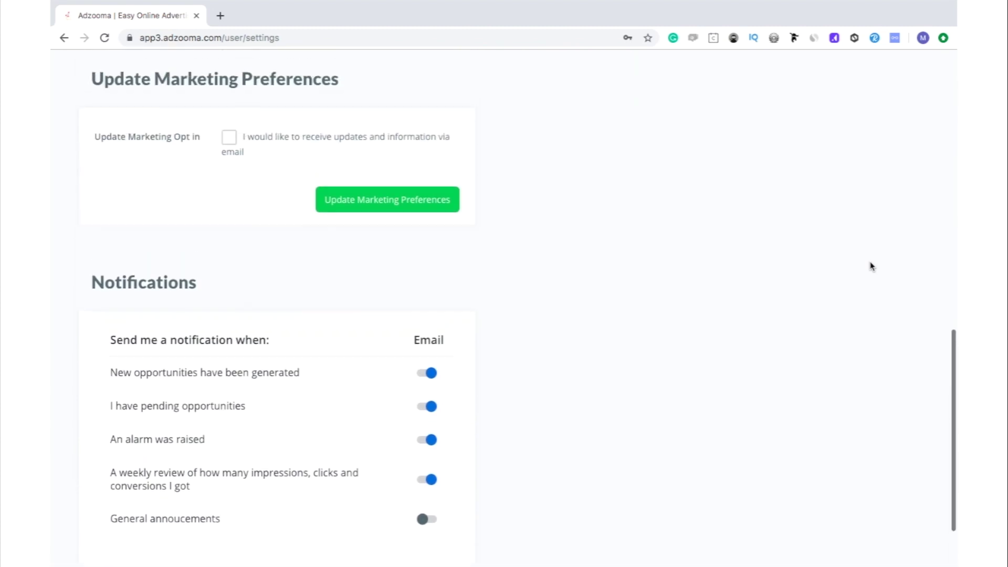
scroll(869, 265, up, 10)
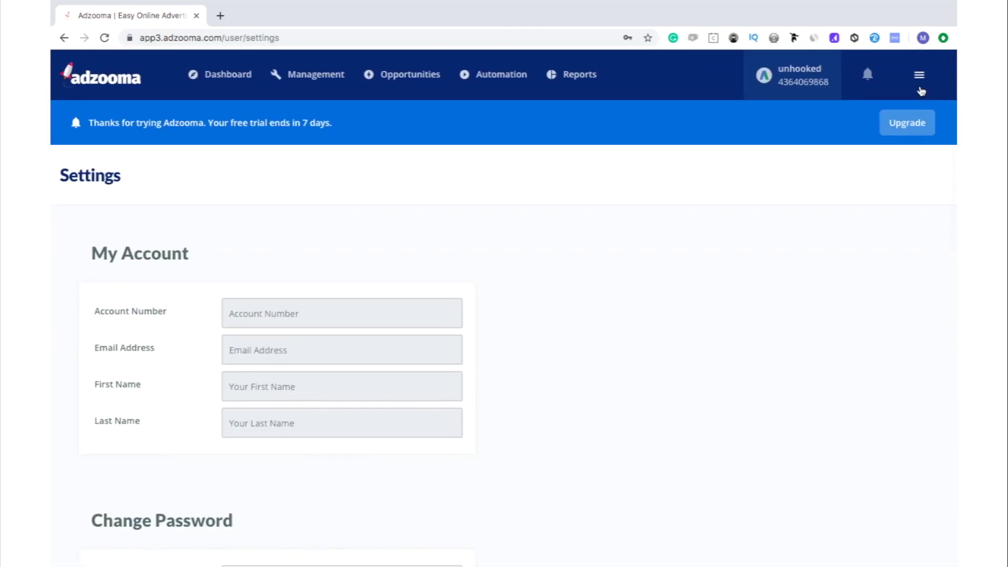
click(921, 92)
Go to Team Management and bring up the Invite User form.
click(896, 151)
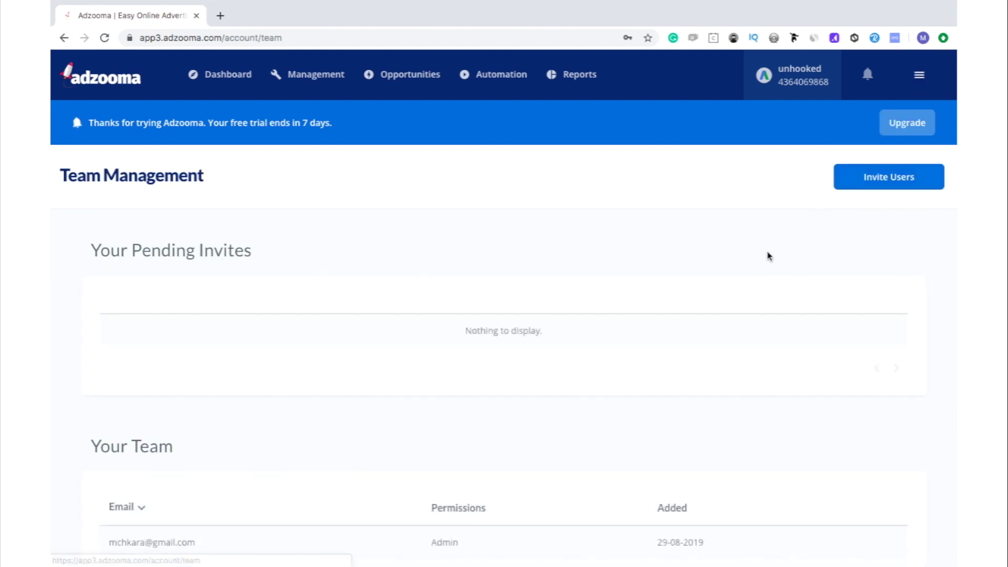
scroll(743, 277, down, 2)
scroll(743, 277, down, 2)
scroll(743, 277, up, 2)
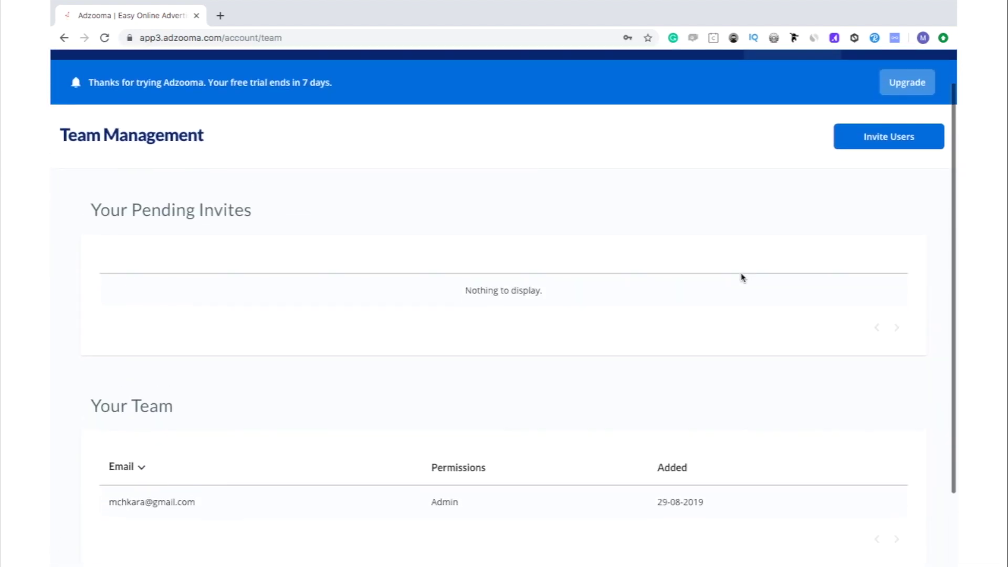
scroll(743, 277, up, 1)
click(879, 189)
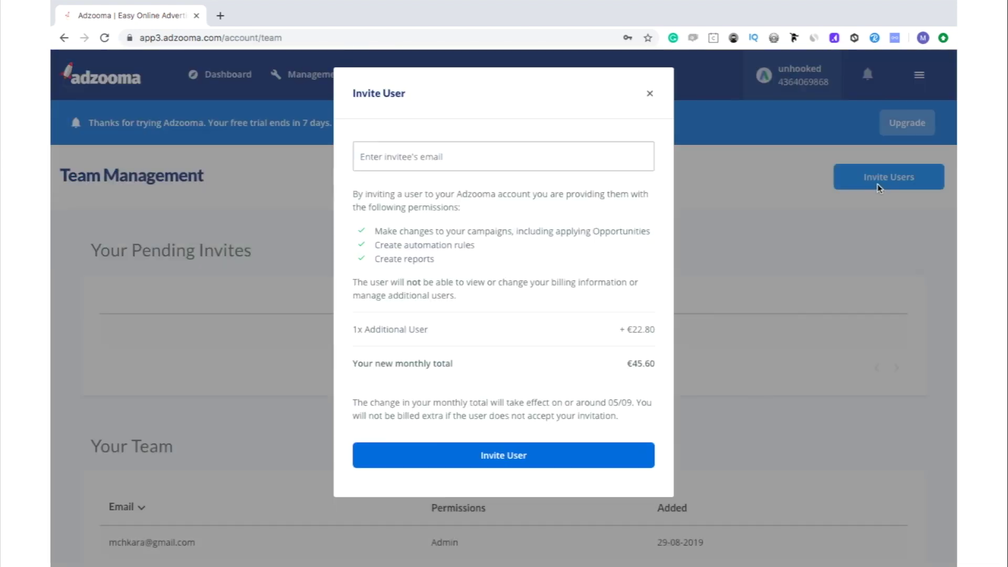